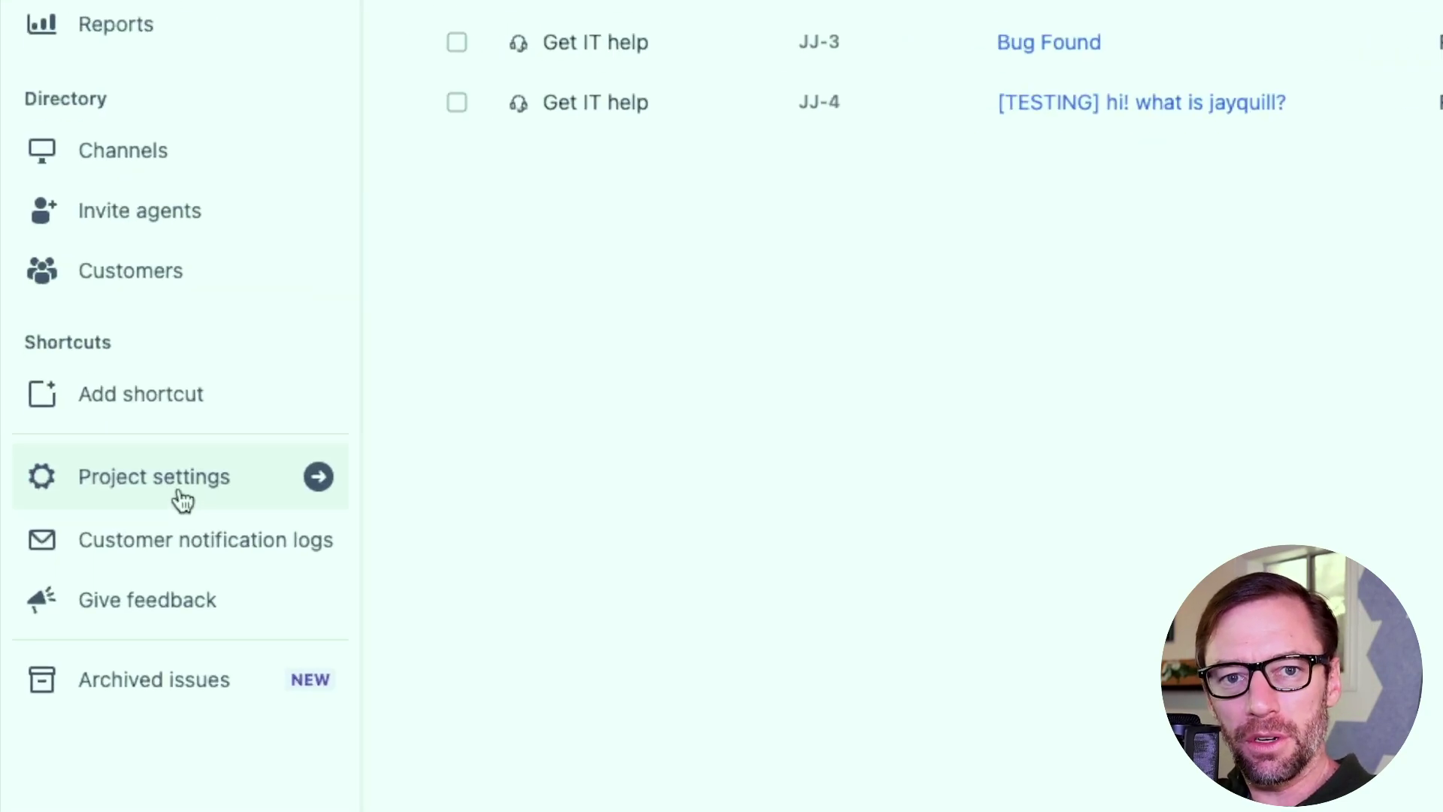
Go to Project settings, widen the sidebar, and open Channels & self service > Virtual service agent.
{"action": "left_click", "coordinate": [183, 500]}
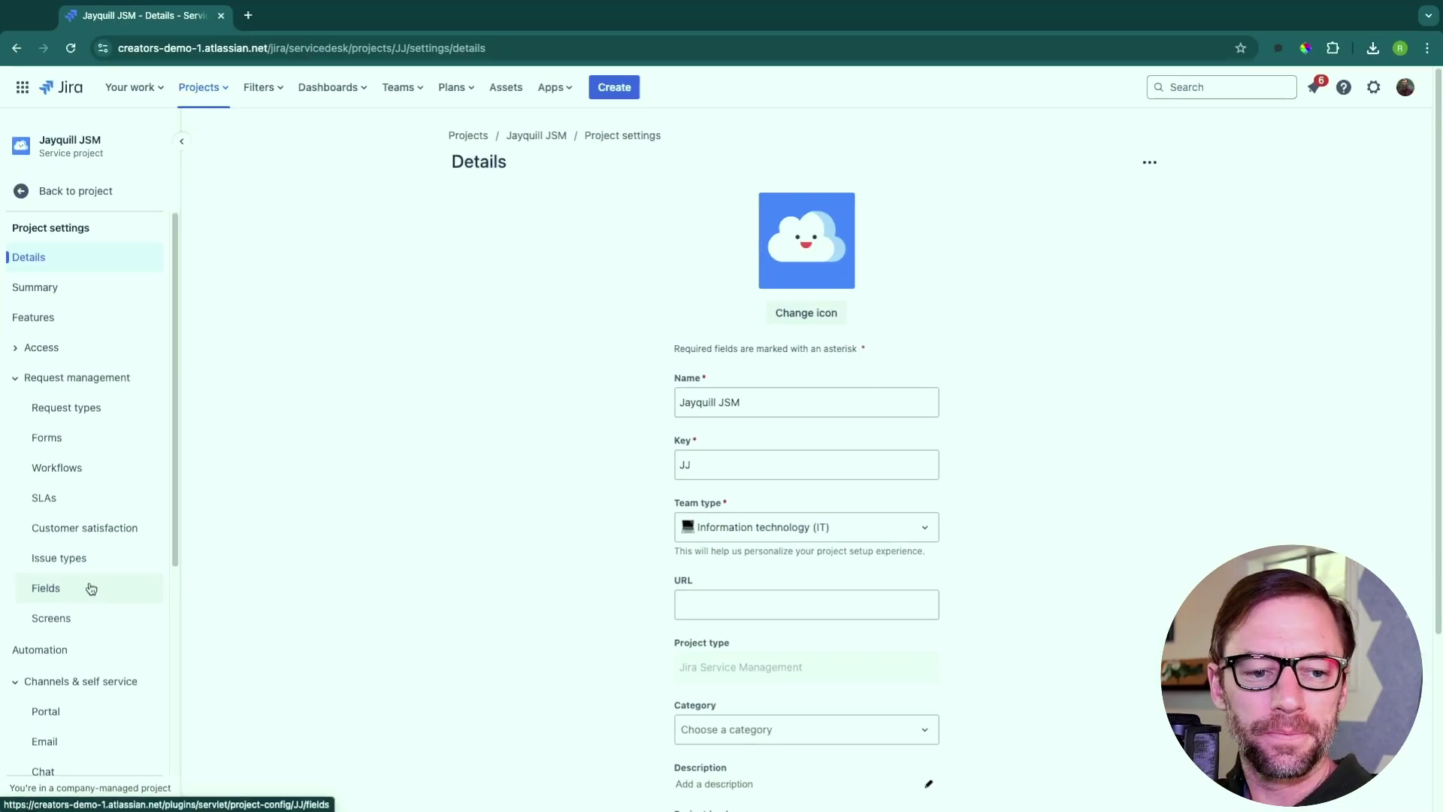
{"action": "scroll", "coordinate": [183, 500], "scroll_direction": "down", "scroll_amount": 3}
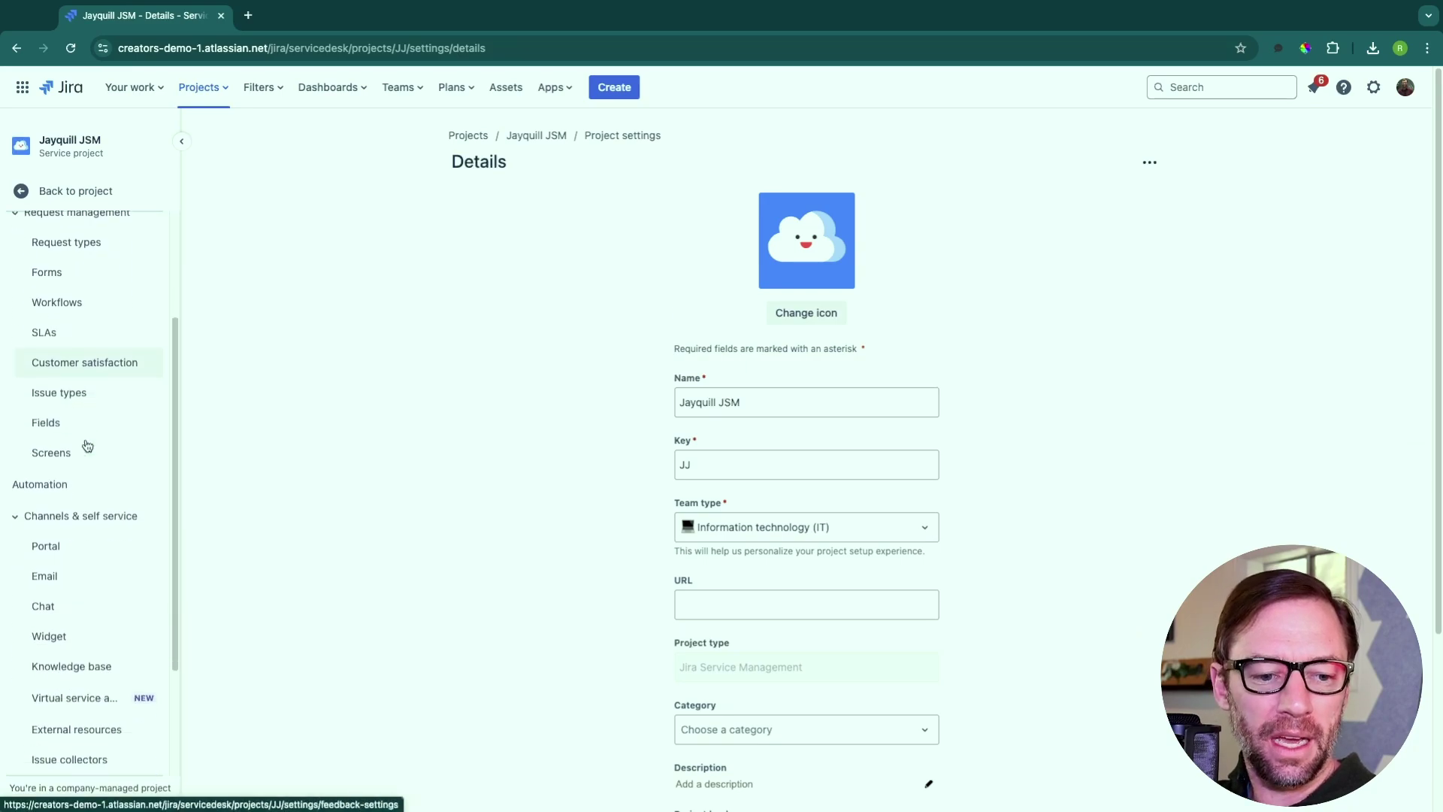
{"action": "scroll", "coordinate": [86, 445], "scroll_direction": "down", "scroll_amount": 1}
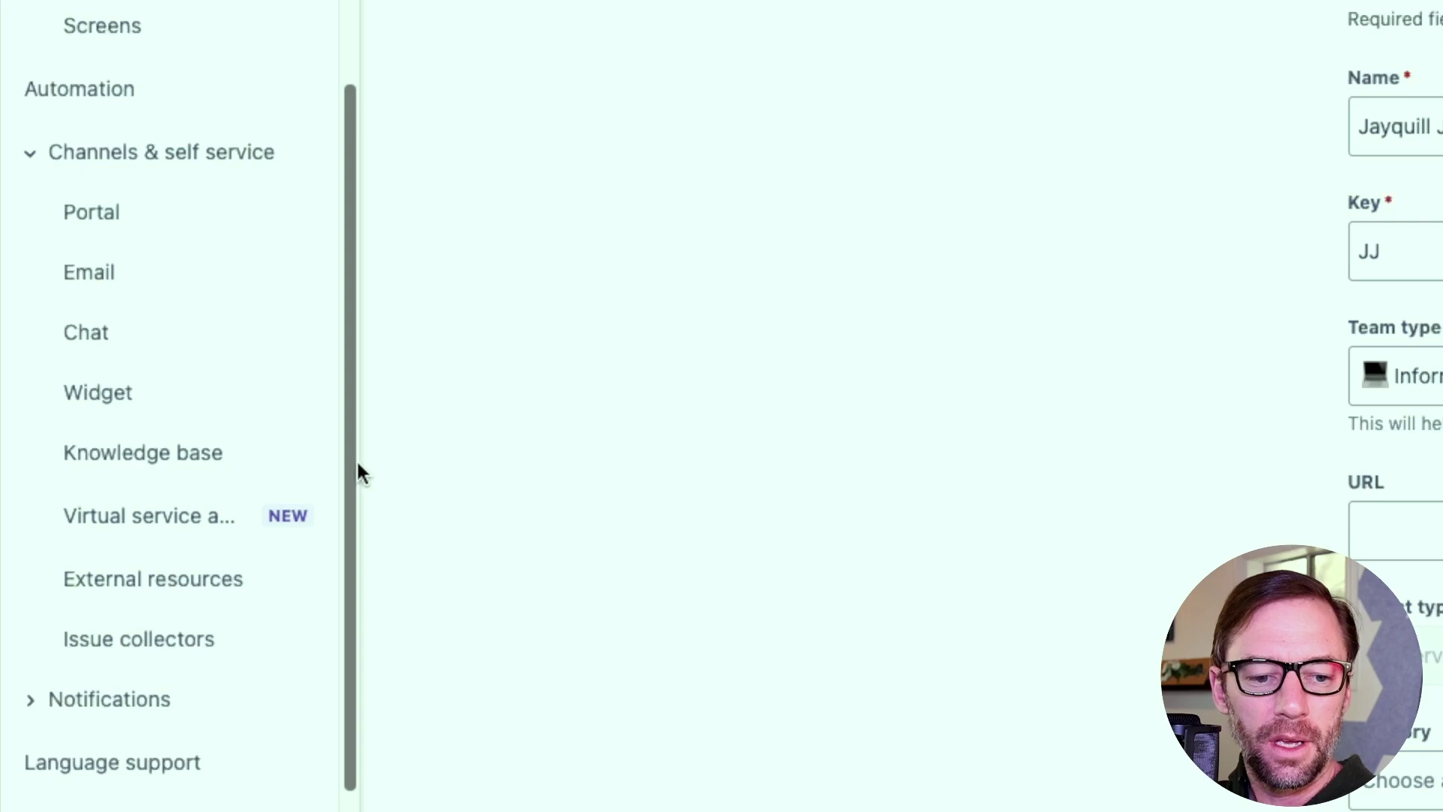
{"action": "left_click_drag", "start_coordinate": [358, 474], "coordinate": [550, 474]}
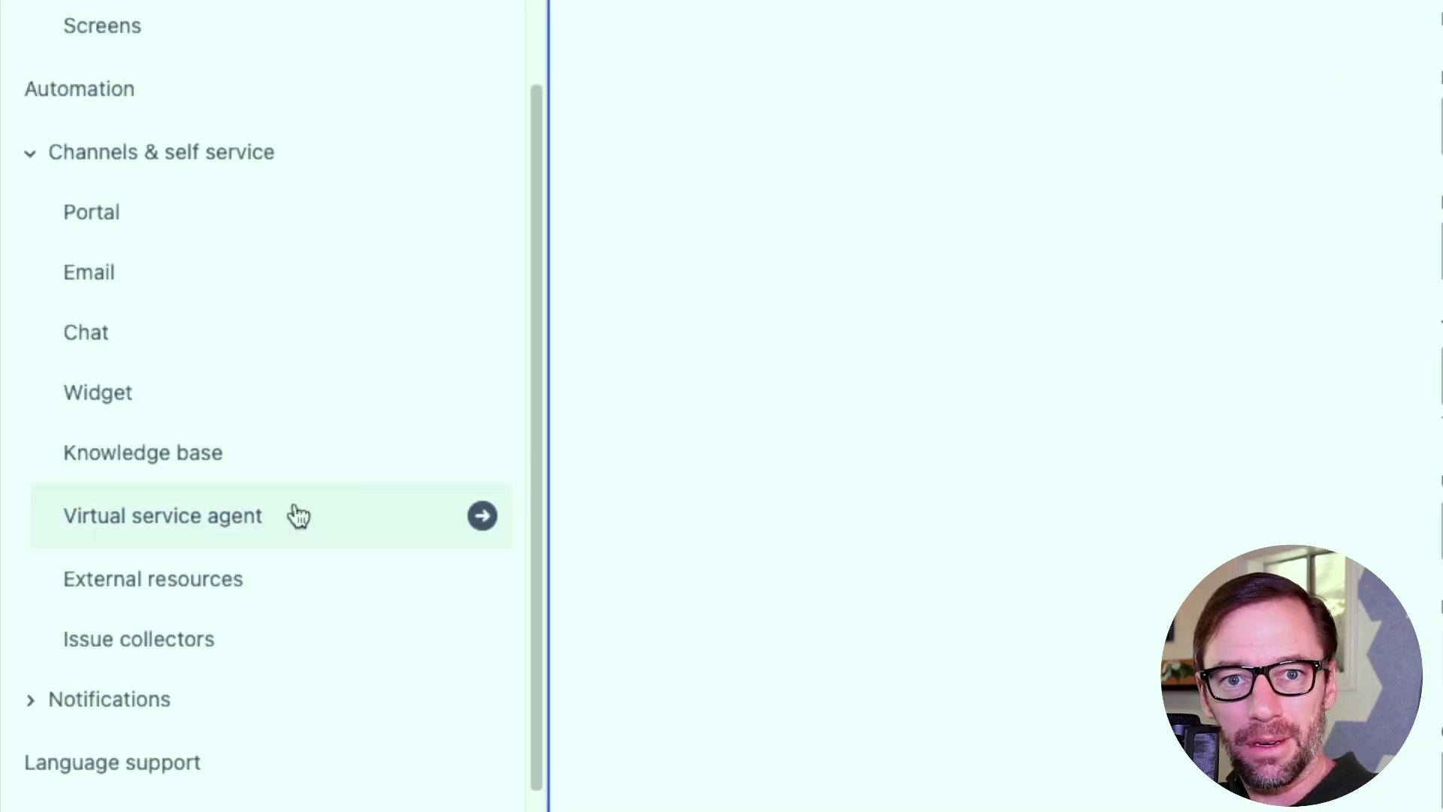
{"action": "left_click", "coordinate": [299, 516]}
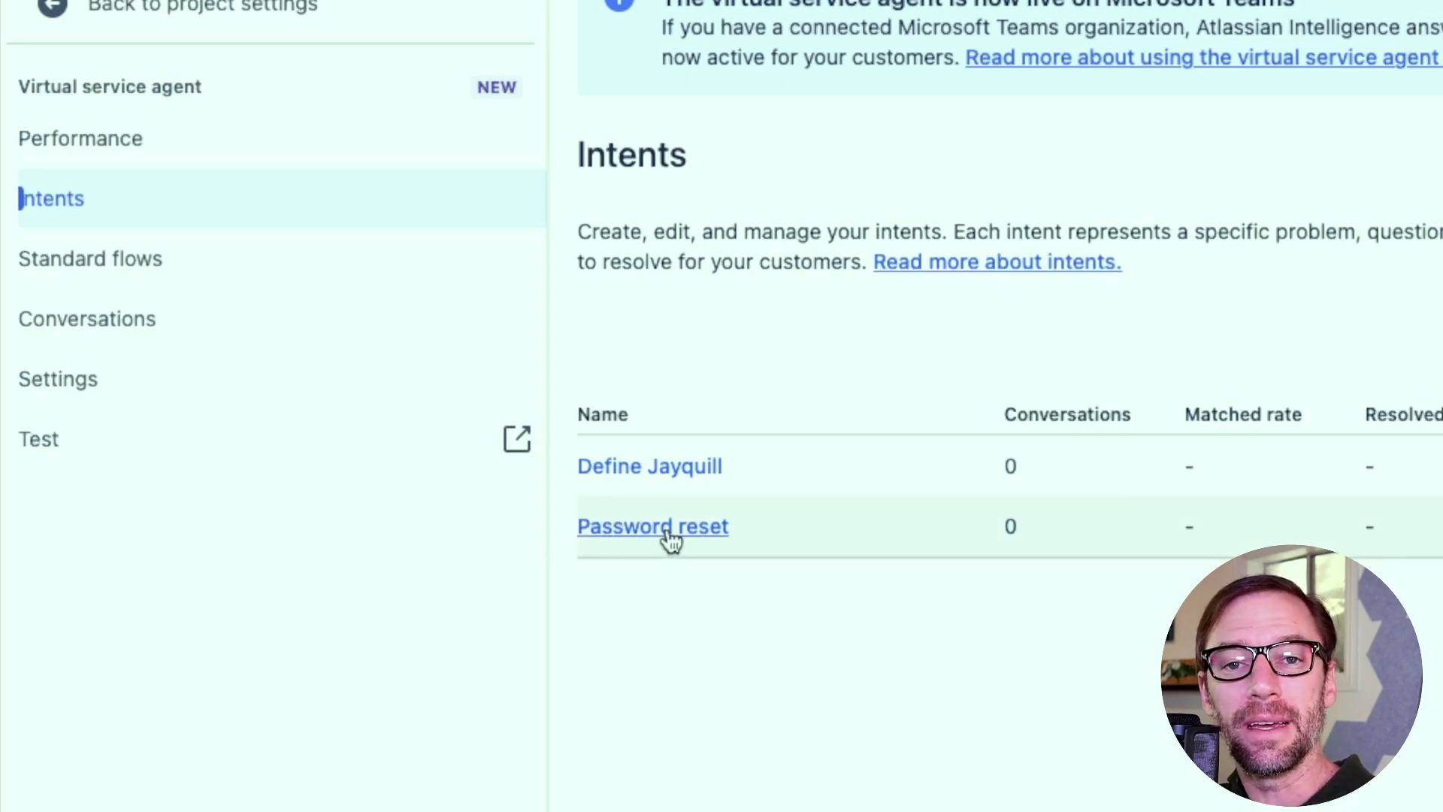
Open the Password reset intent and inspect its Offer choices and Send message steps, including the Escalate and Resolve branches.
{"action": "left_click", "coordinate": [669, 538]}
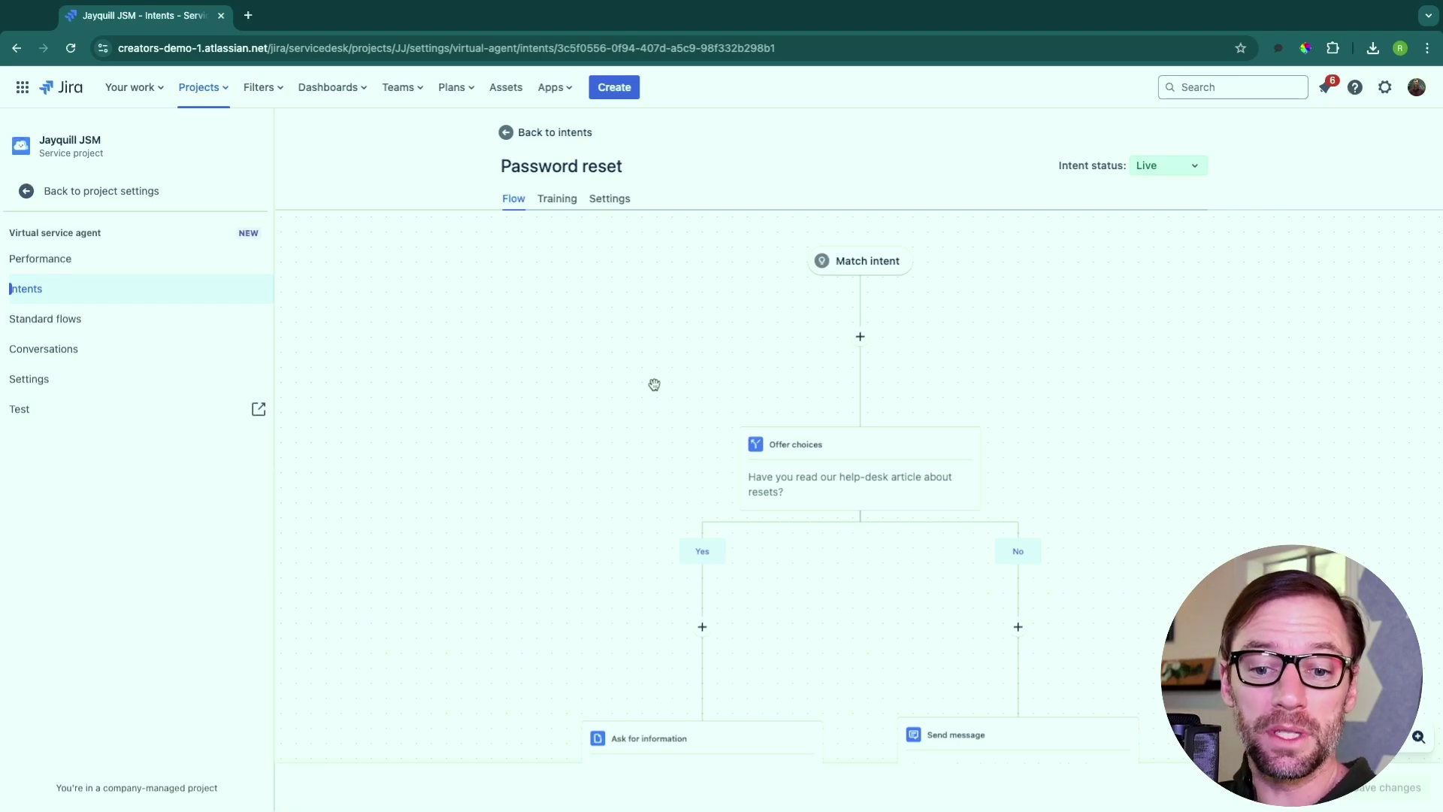
{"action": "left_click_drag", "start_coordinate": [676, 399], "coordinate": [533, 364]}
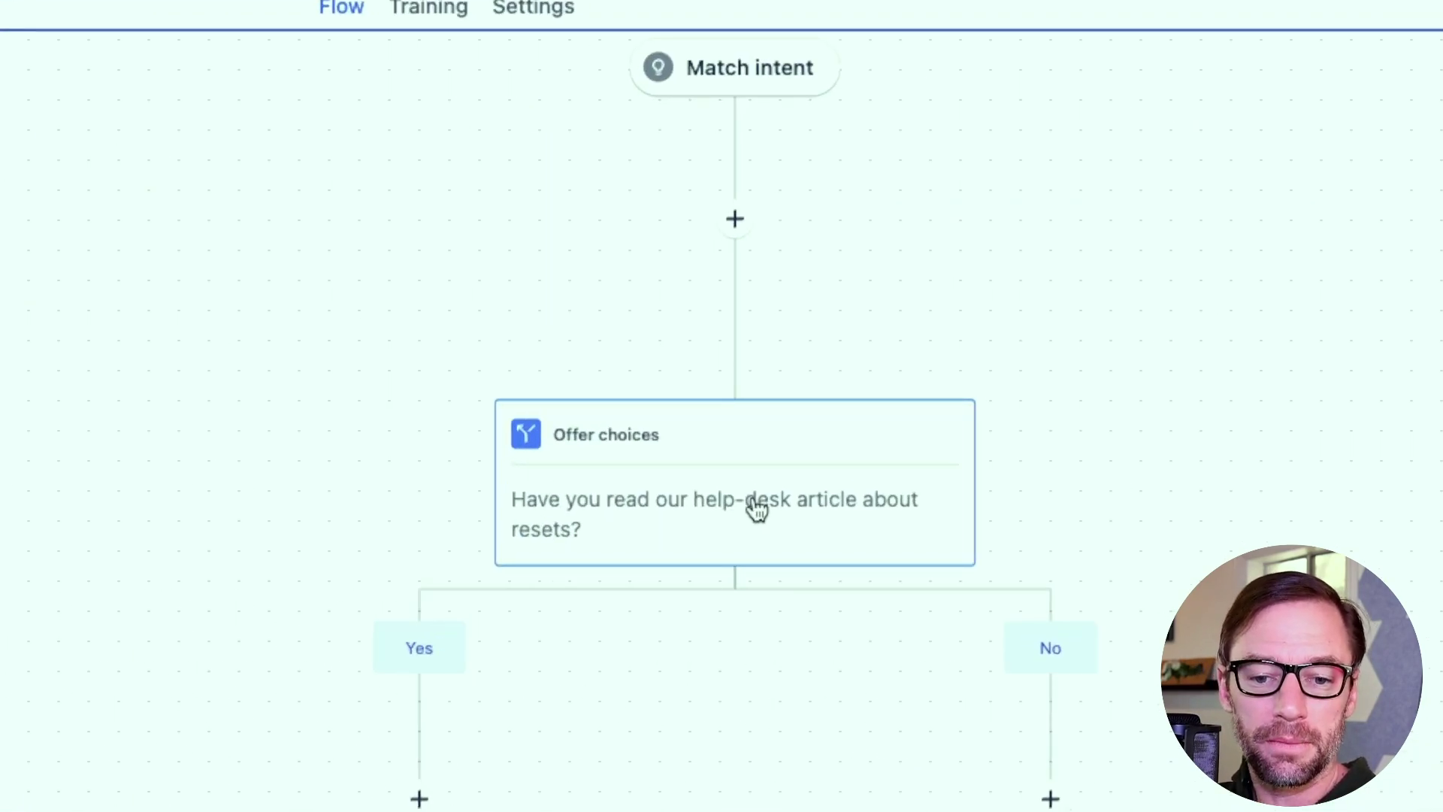
{"action": "left_click", "coordinate": [757, 509]}
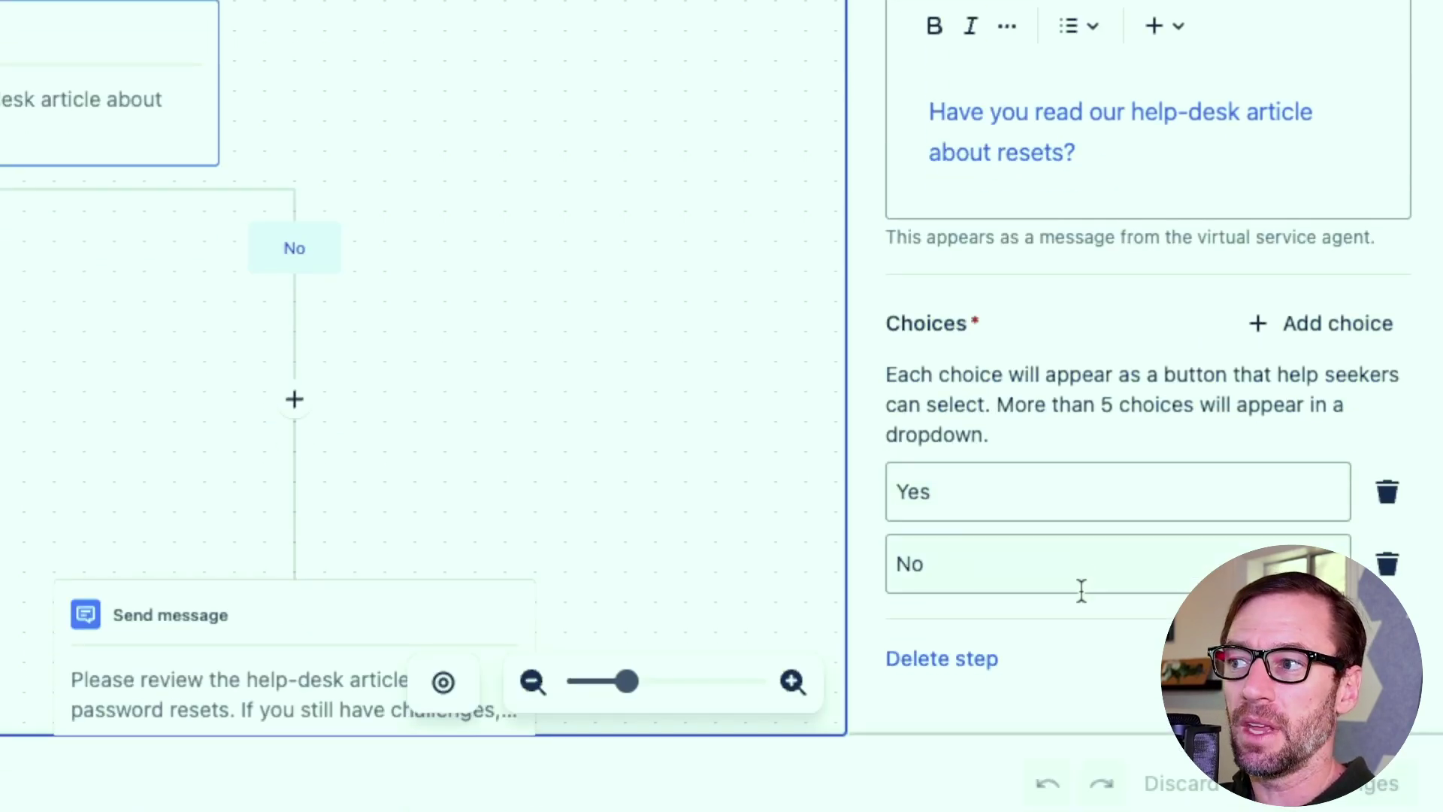
{"action": "left_click_drag", "start_coordinate": [734, 574], "coordinate": [670, 428]}
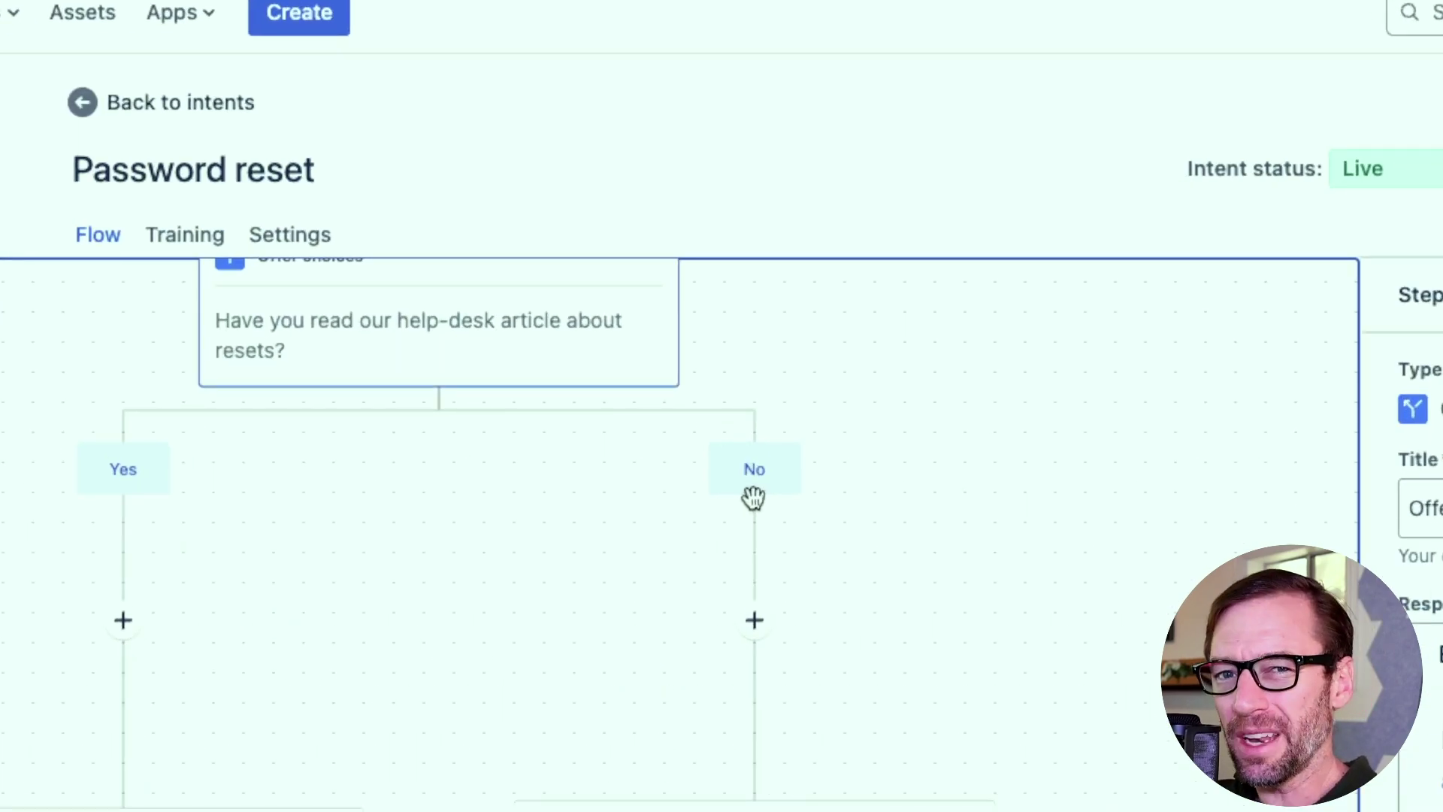
{"action": "left_click", "coordinate": [754, 509]}
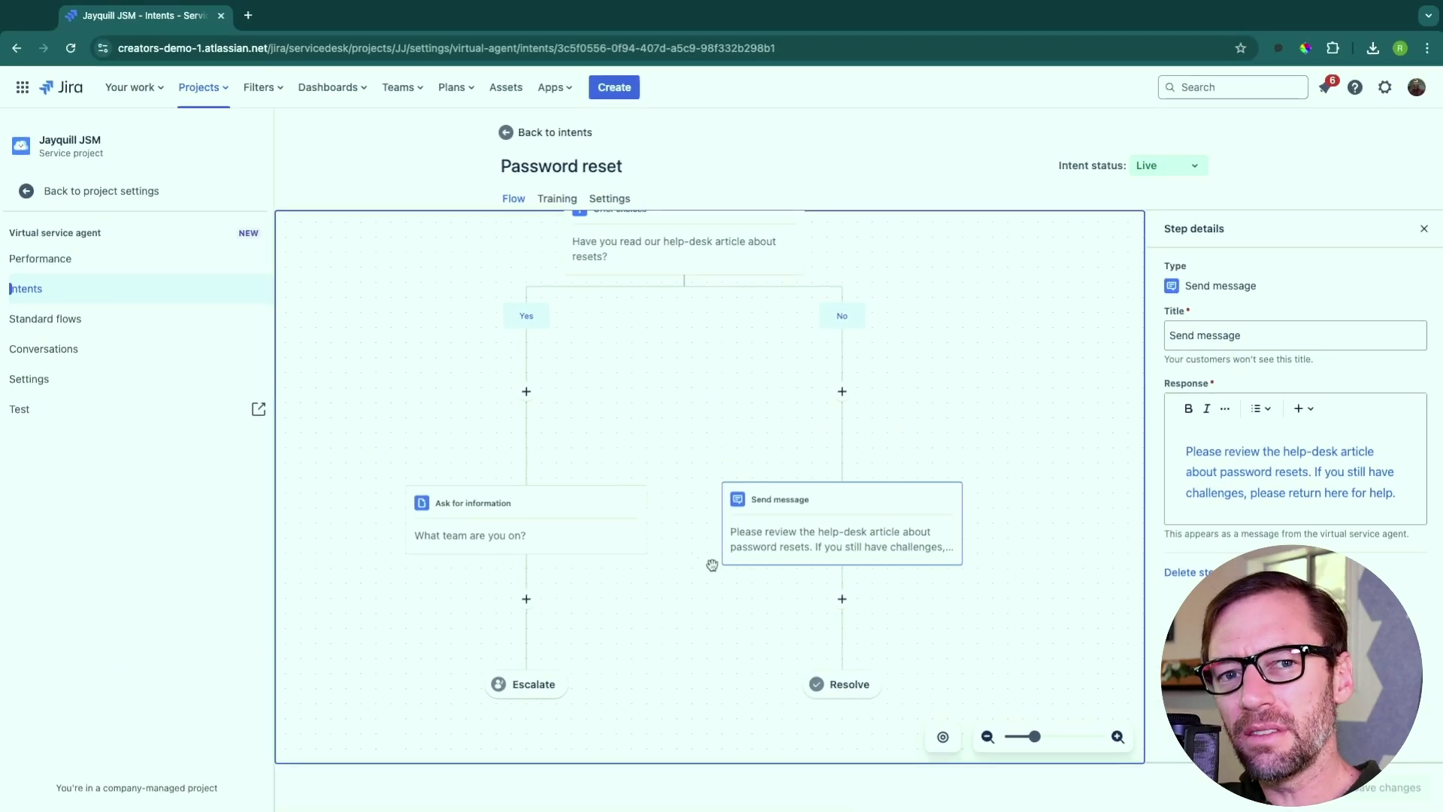
{"action": "left_click_drag", "start_coordinate": [686, 351], "coordinate": [666, 571]}
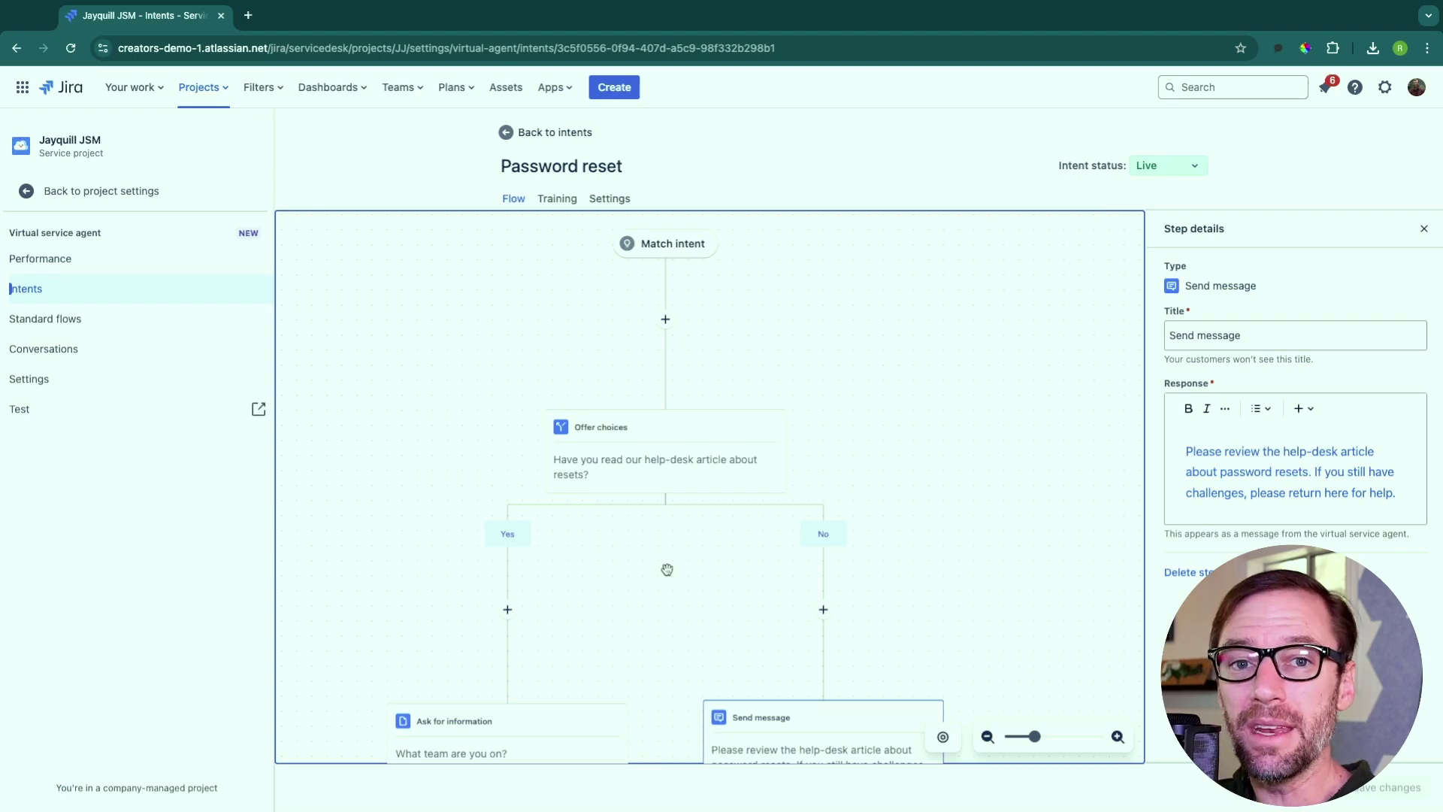
{"action": "left_click_drag", "start_coordinate": [667, 569], "coordinate": [802, 350]}
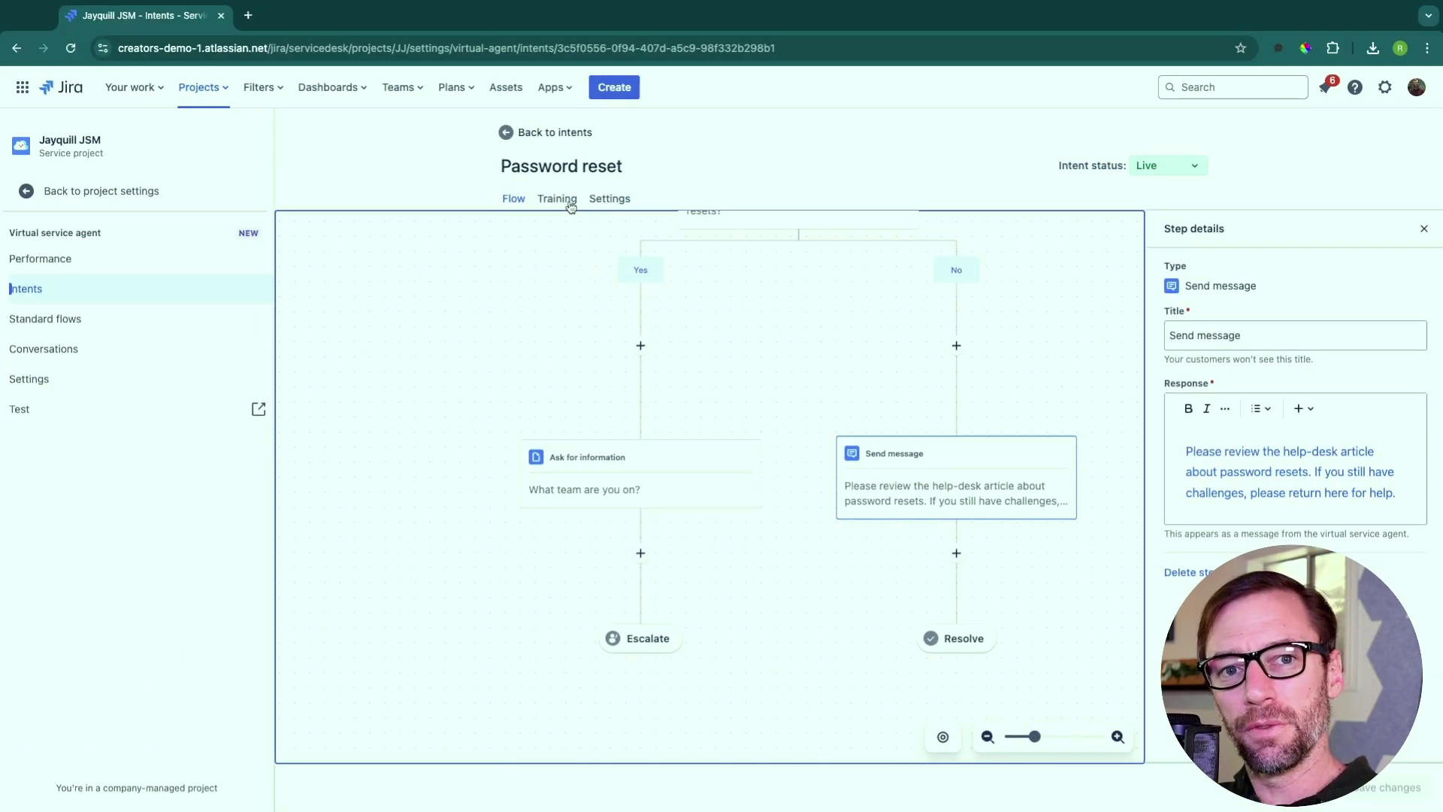
Show the Password reset intent's five training phrases, such as 'reset' and 'password reset help'.
{"action": "left_click", "coordinate": [571, 206]}
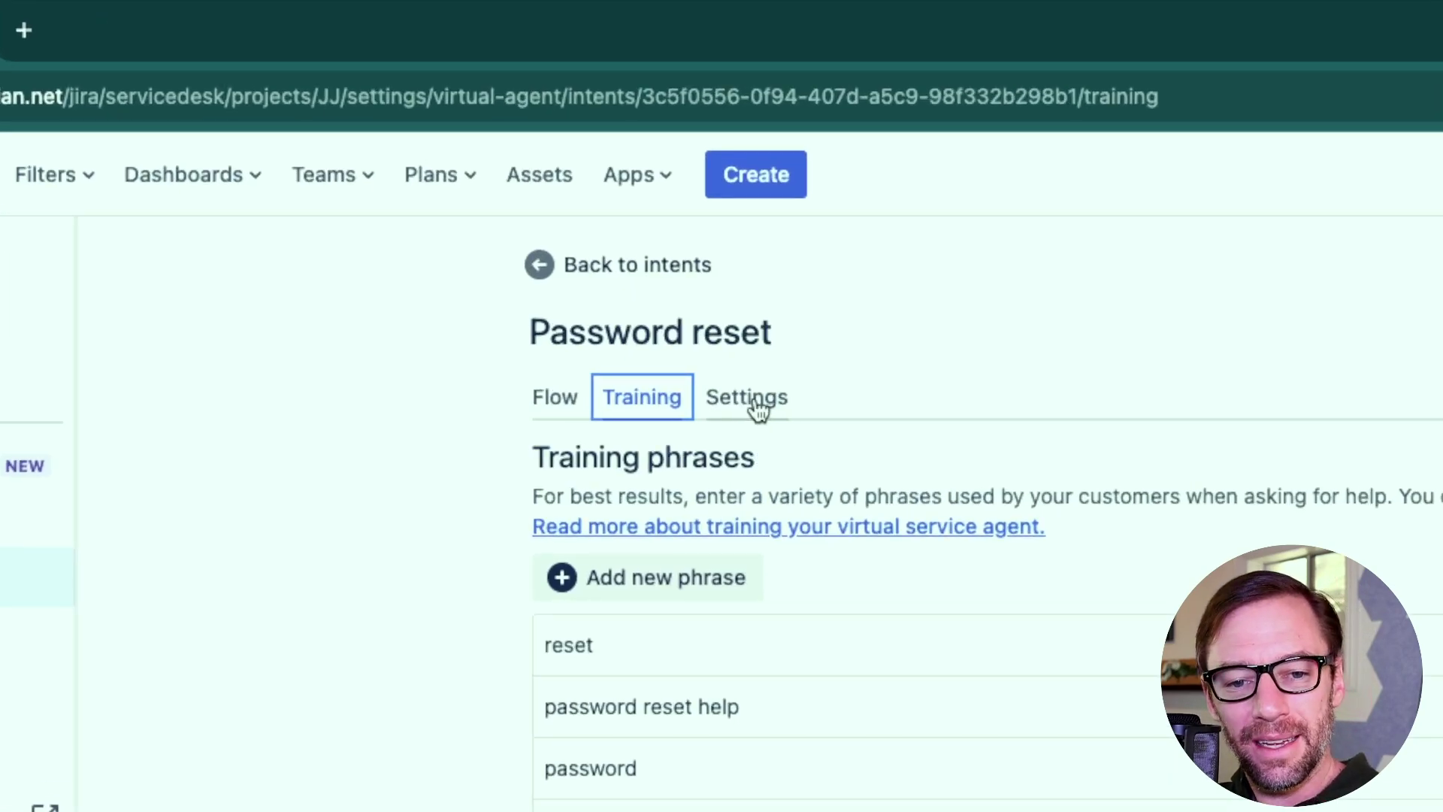
Review the intent's description, display name 'Password reset assistance' and confirmation question on the Settings tab.
{"action": "left_click", "coordinate": [752, 402]}
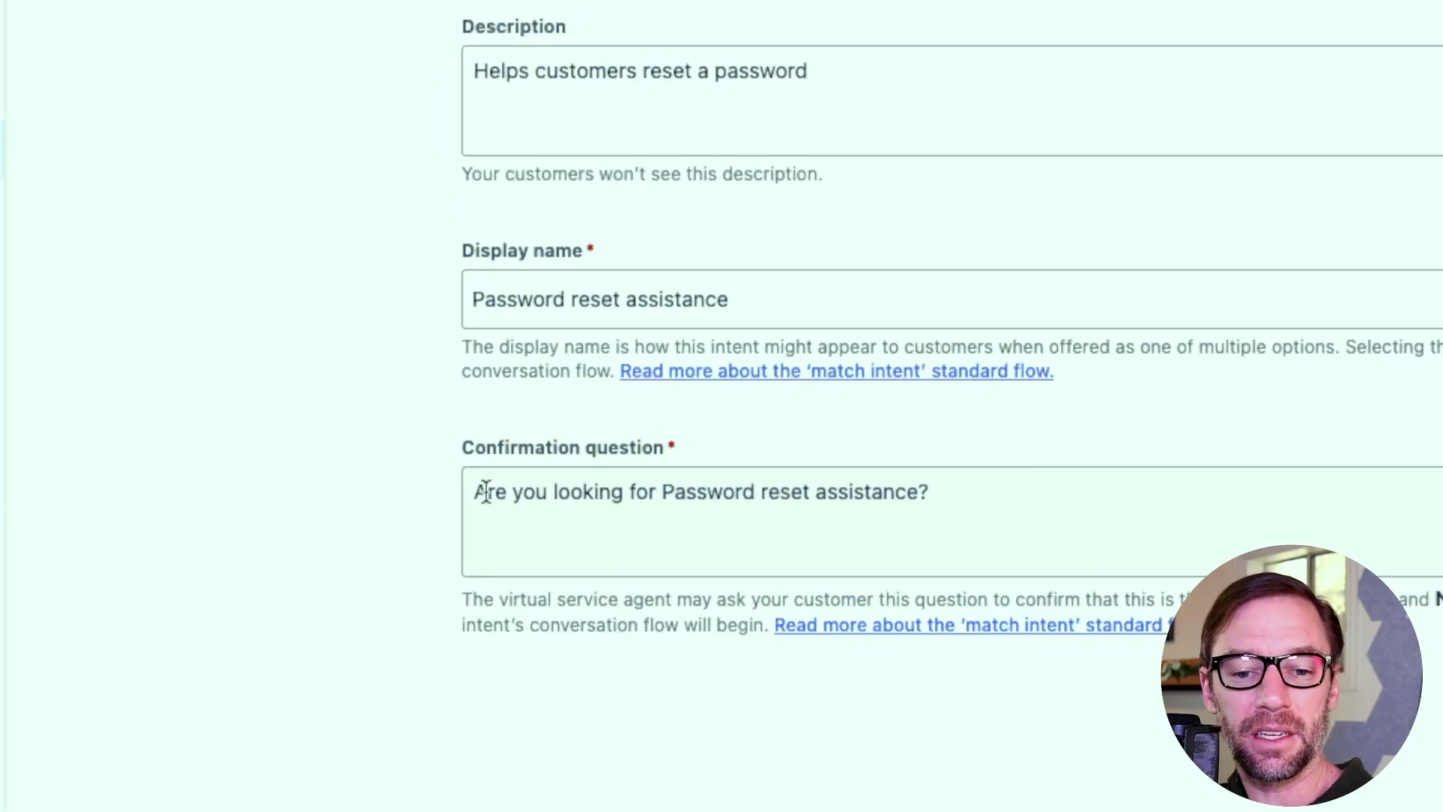
{"action": "left_click_drag", "start_coordinate": [488, 491], "coordinate": [535, 490]}
{"action": "left_click", "coordinate": [671, 494]}
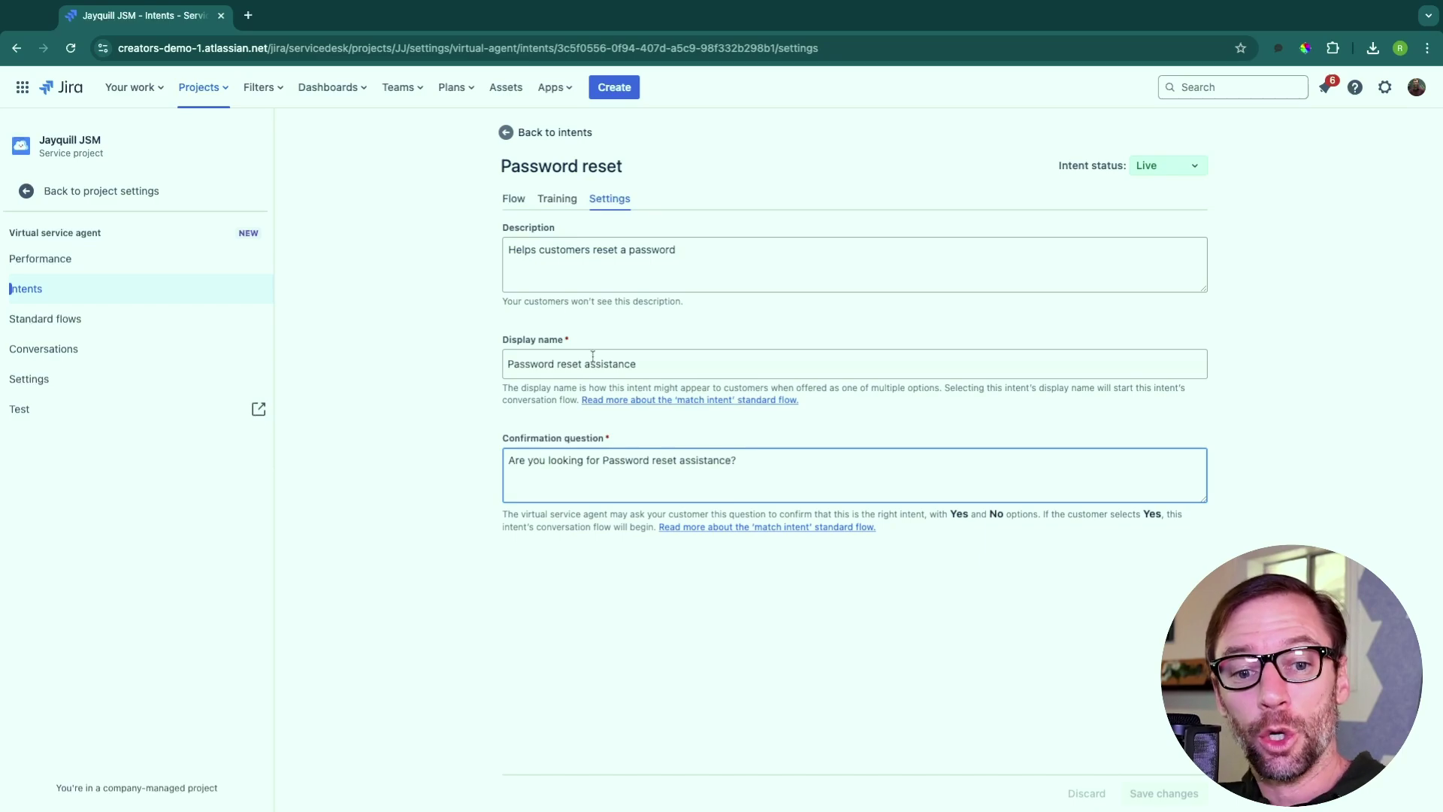
Return to the Password reset flow, then inspect the Greet standard flow's message step and description.
{"action": "left_click", "coordinate": [526, 200]}
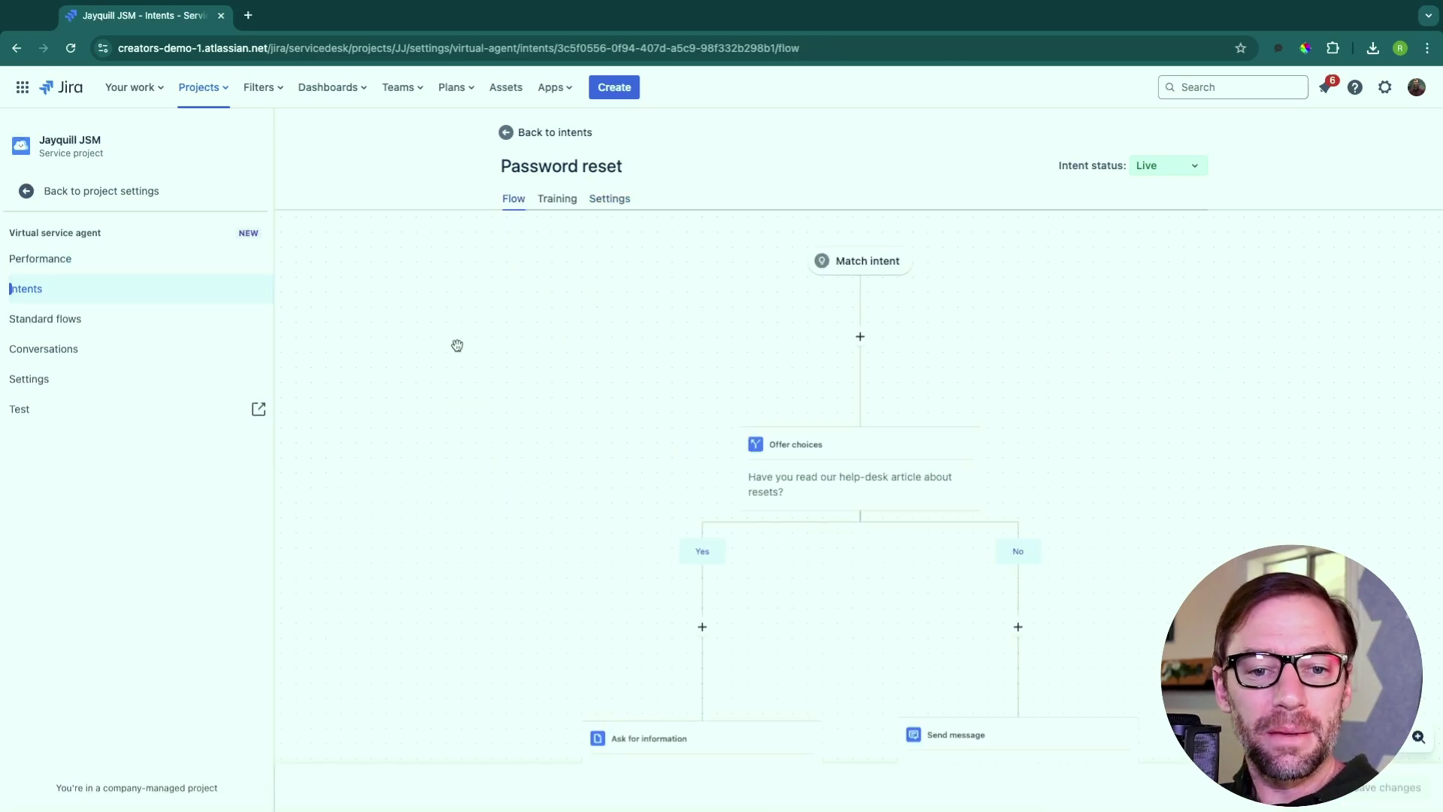
{"action": "left_click", "coordinate": [153, 323]}
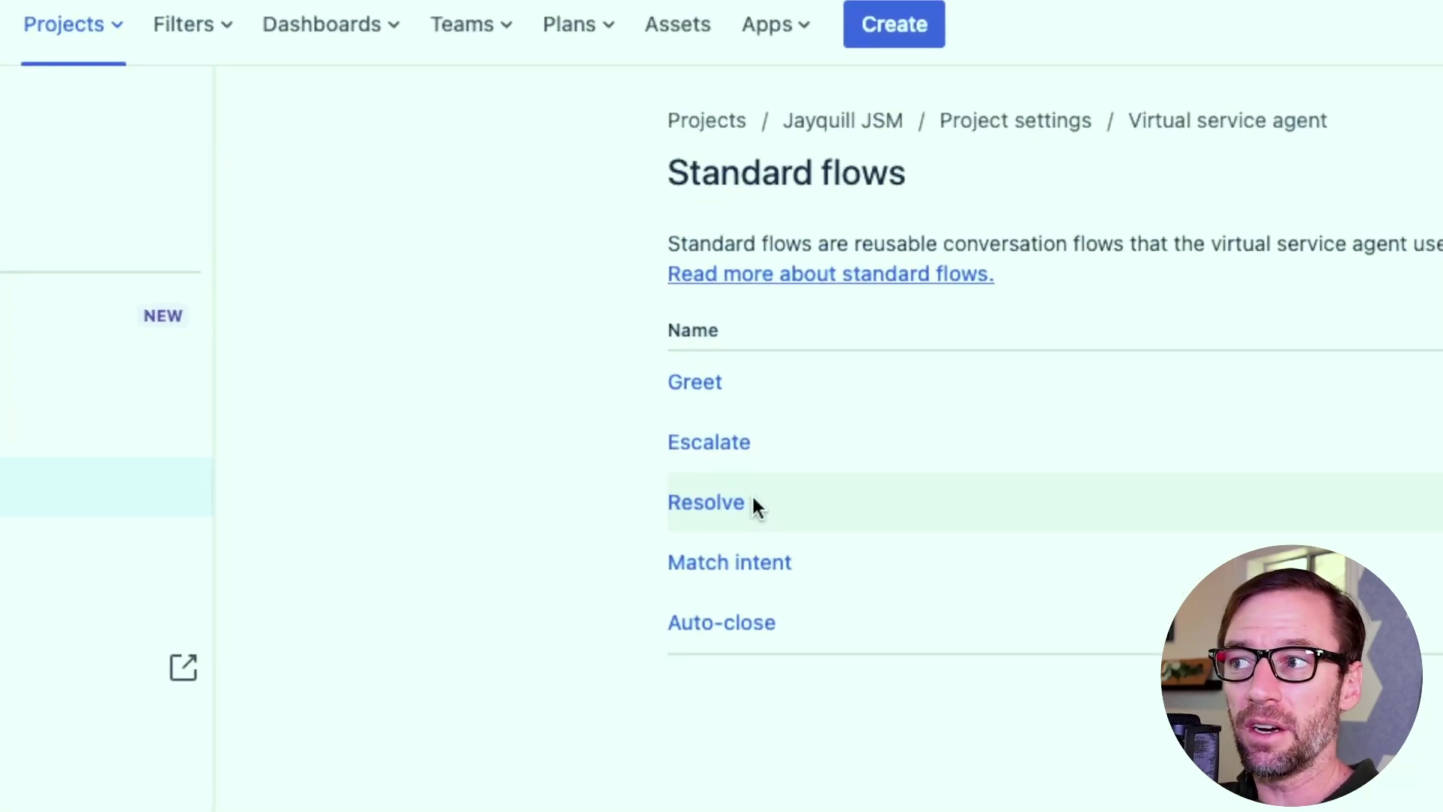
{"action": "left_click", "coordinate": [694, 383]}
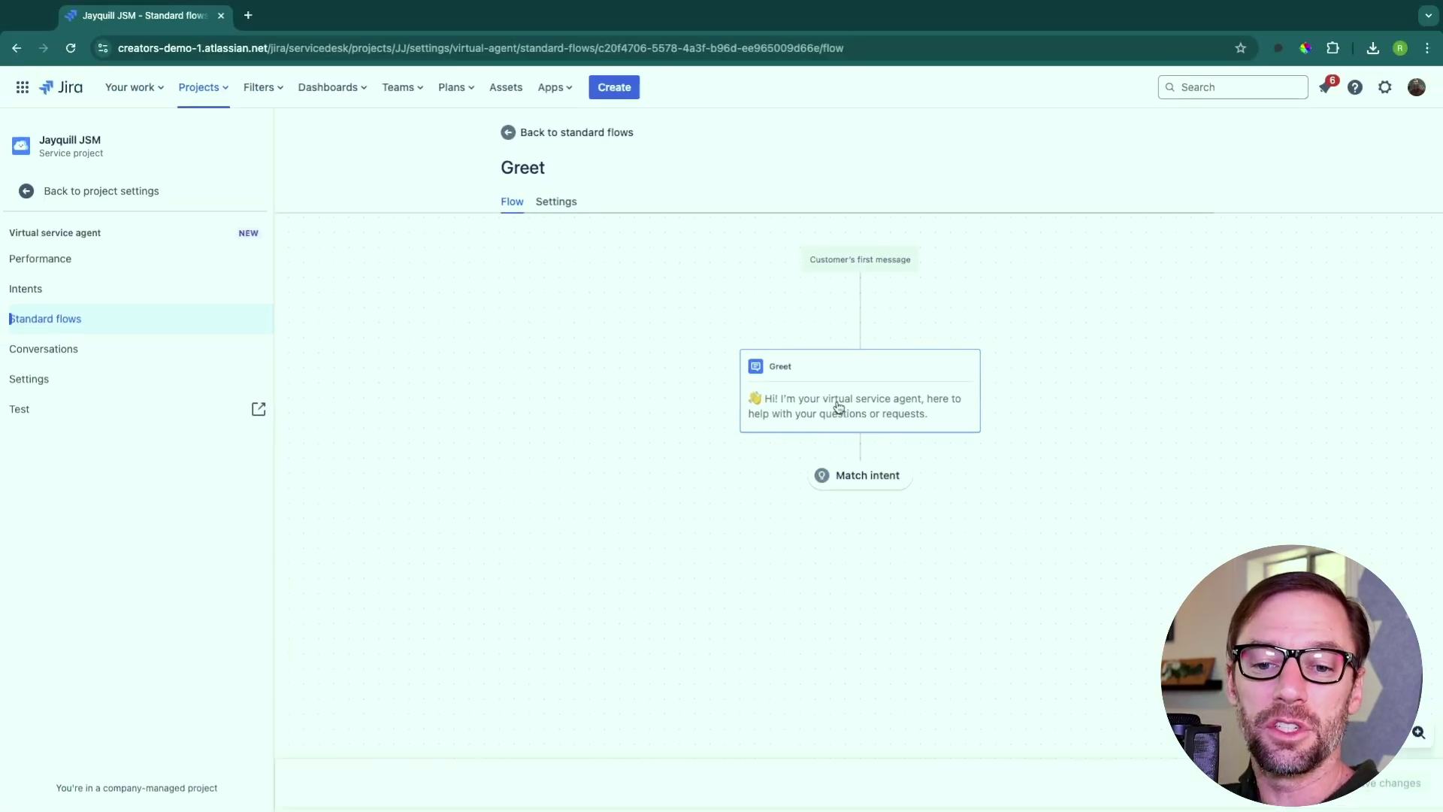
{"action": "left_click", "coordinate": [1326, 663]}
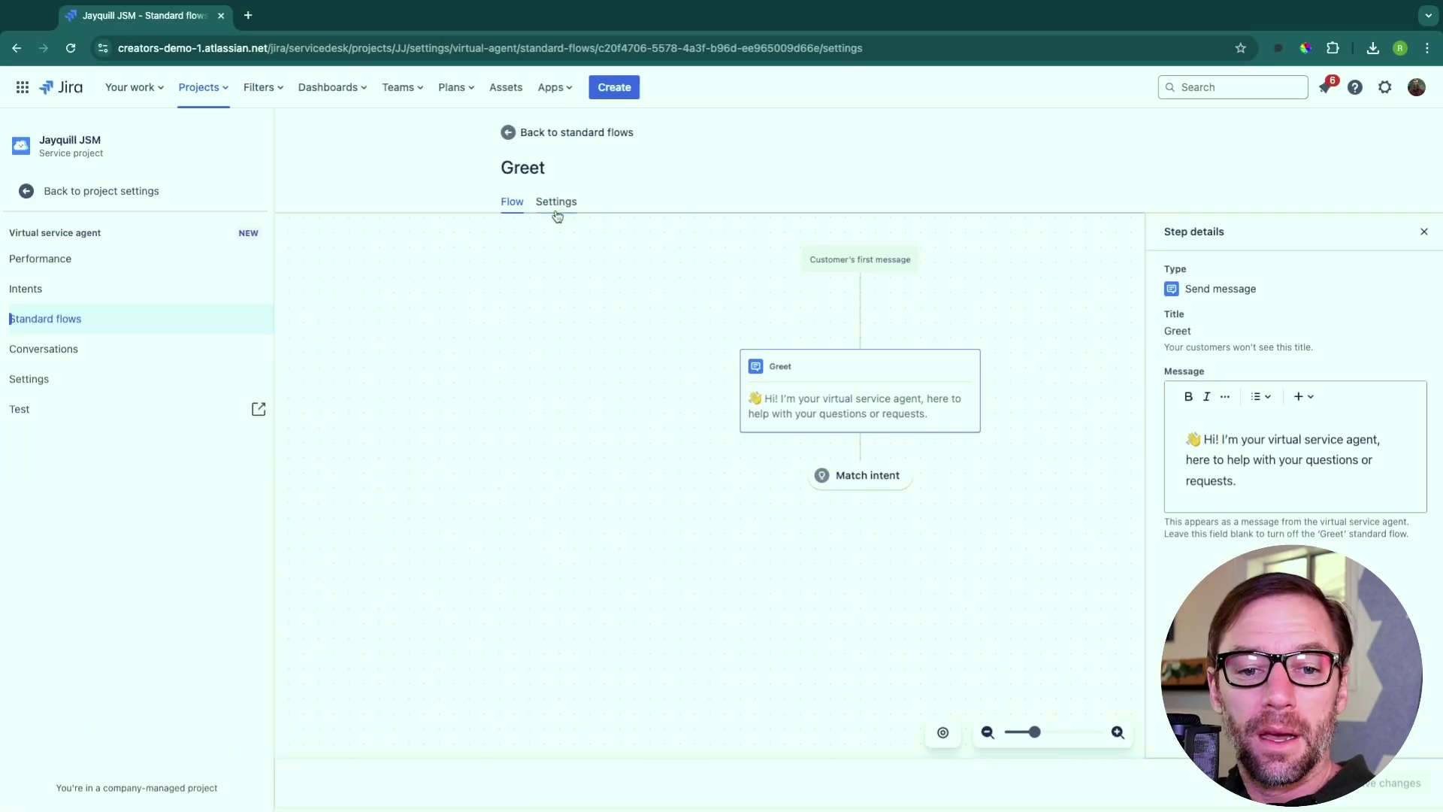
{"action": "left_click", "coordinate": [557, 216]}
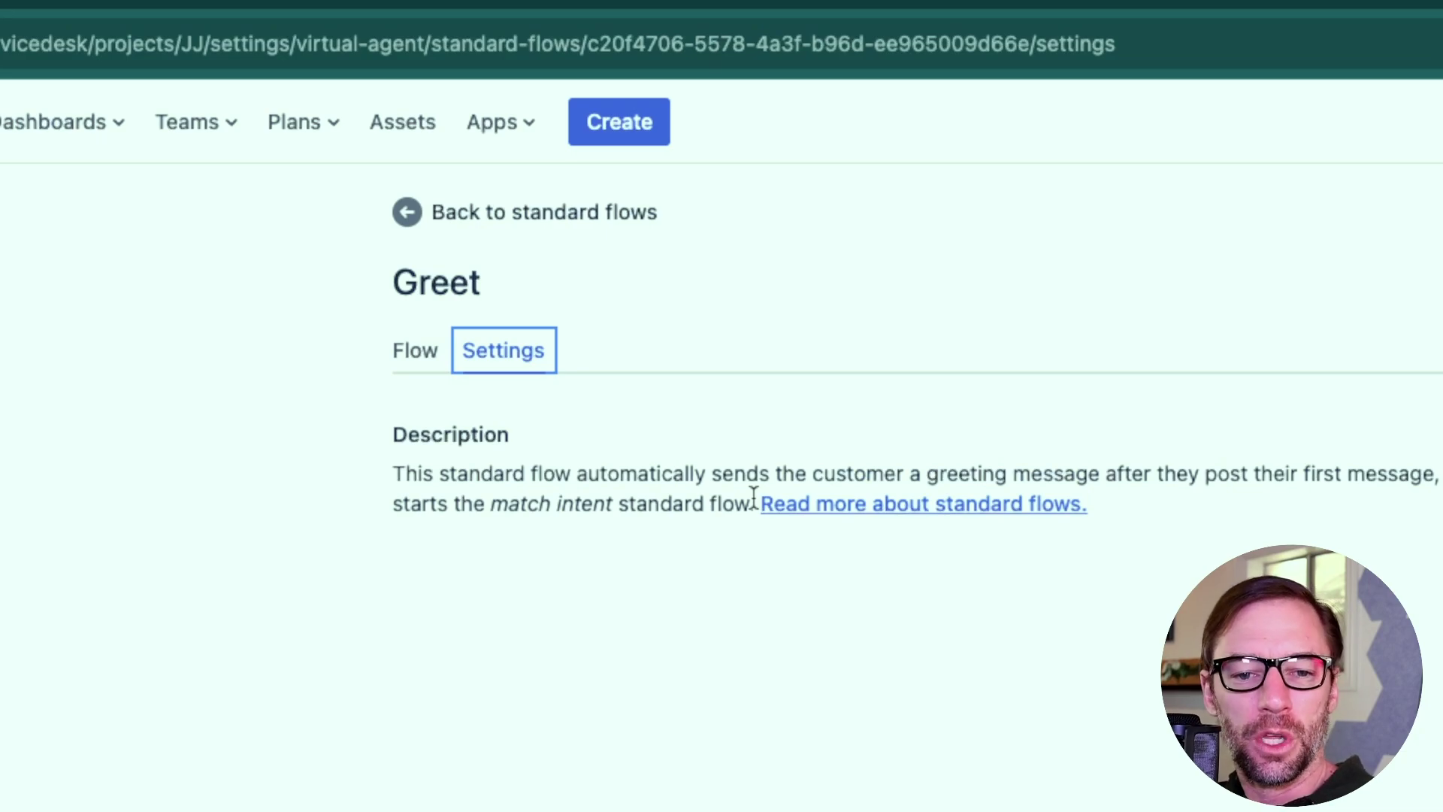
{"action": "left_click", "coordinate": [497, 213]}
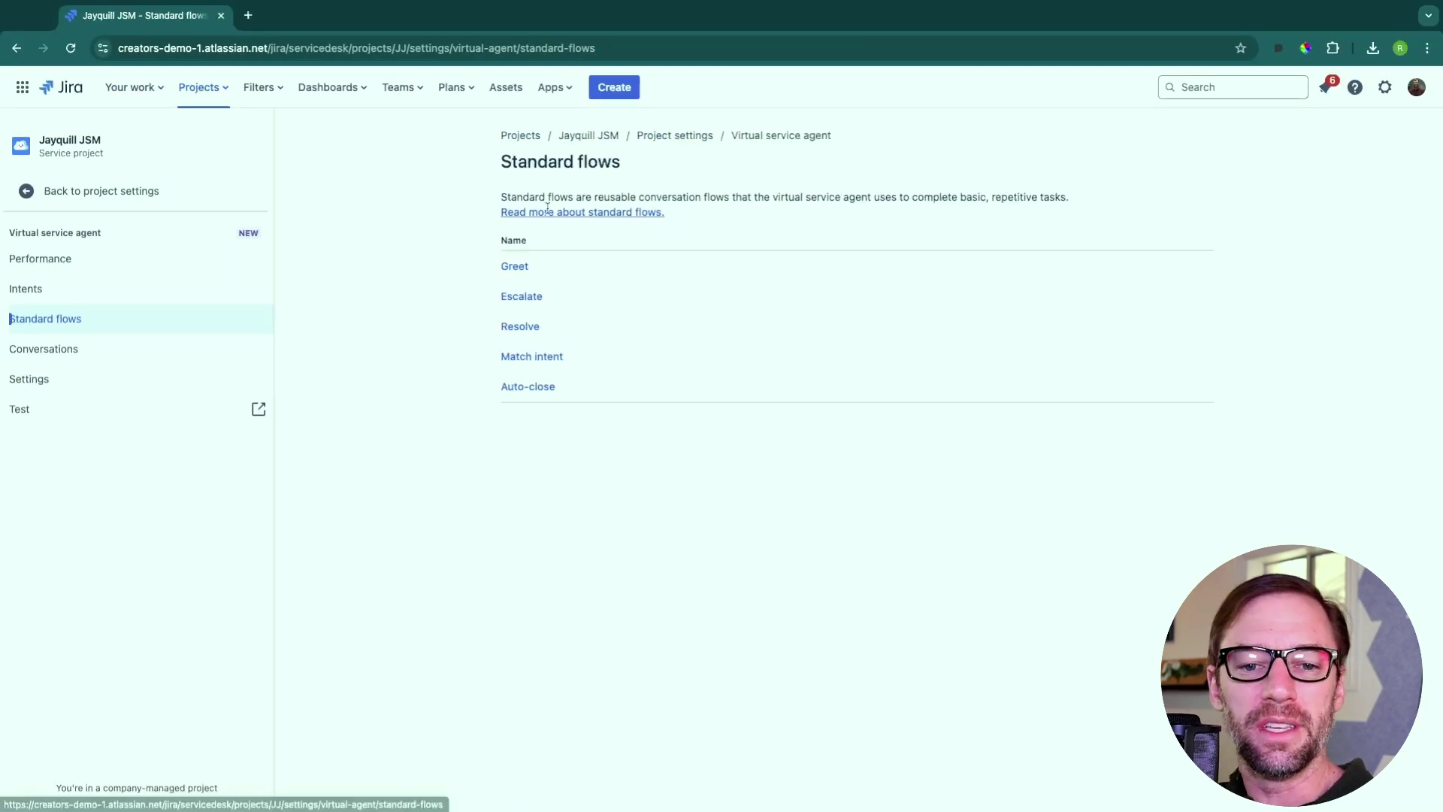
Review the Escalate flow's escalation message, CSAT rating and no-response follow-up message steps.
{"action": "left_click", "coordinate": [534, 299]}
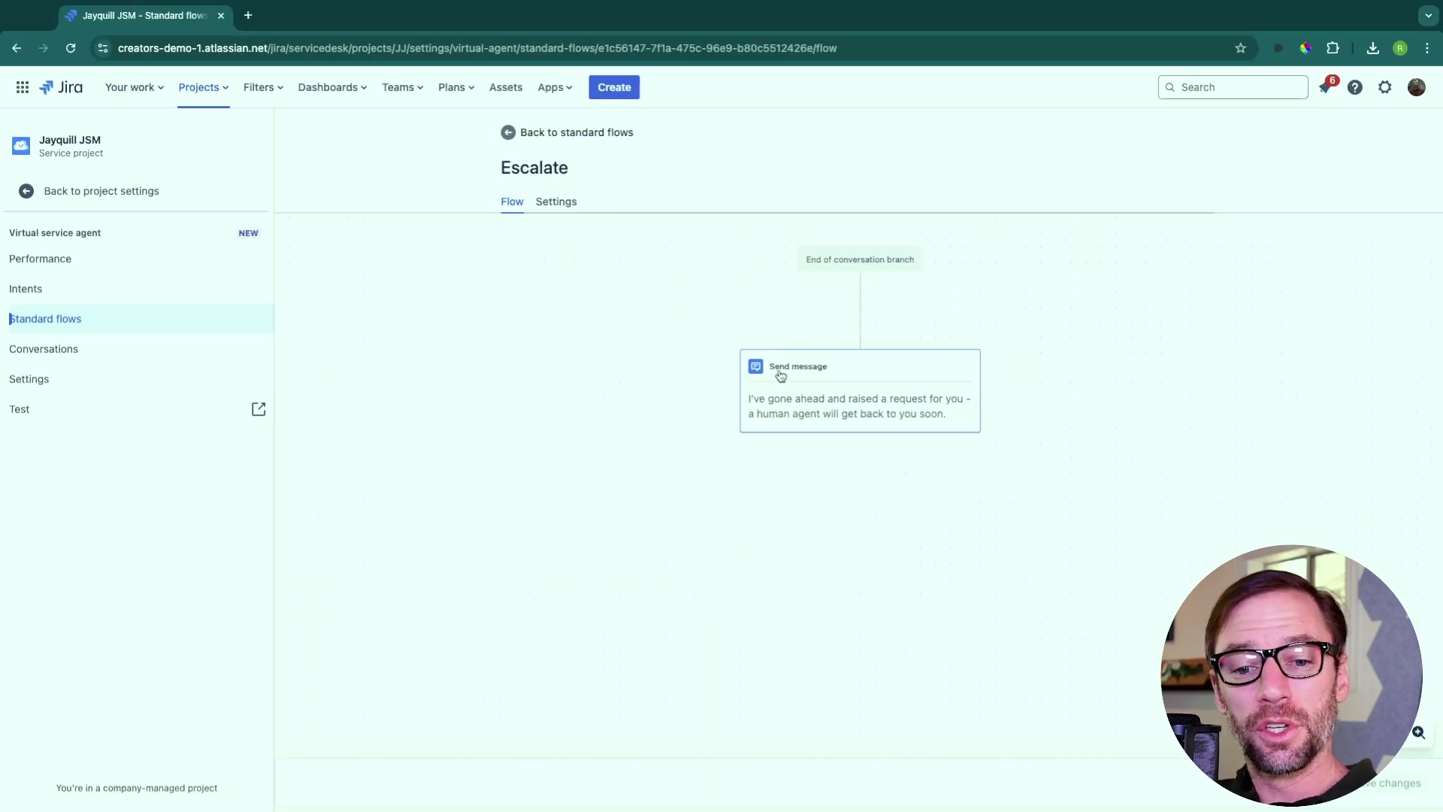
{"action": "left_click", "coordinate": [854, 408]}
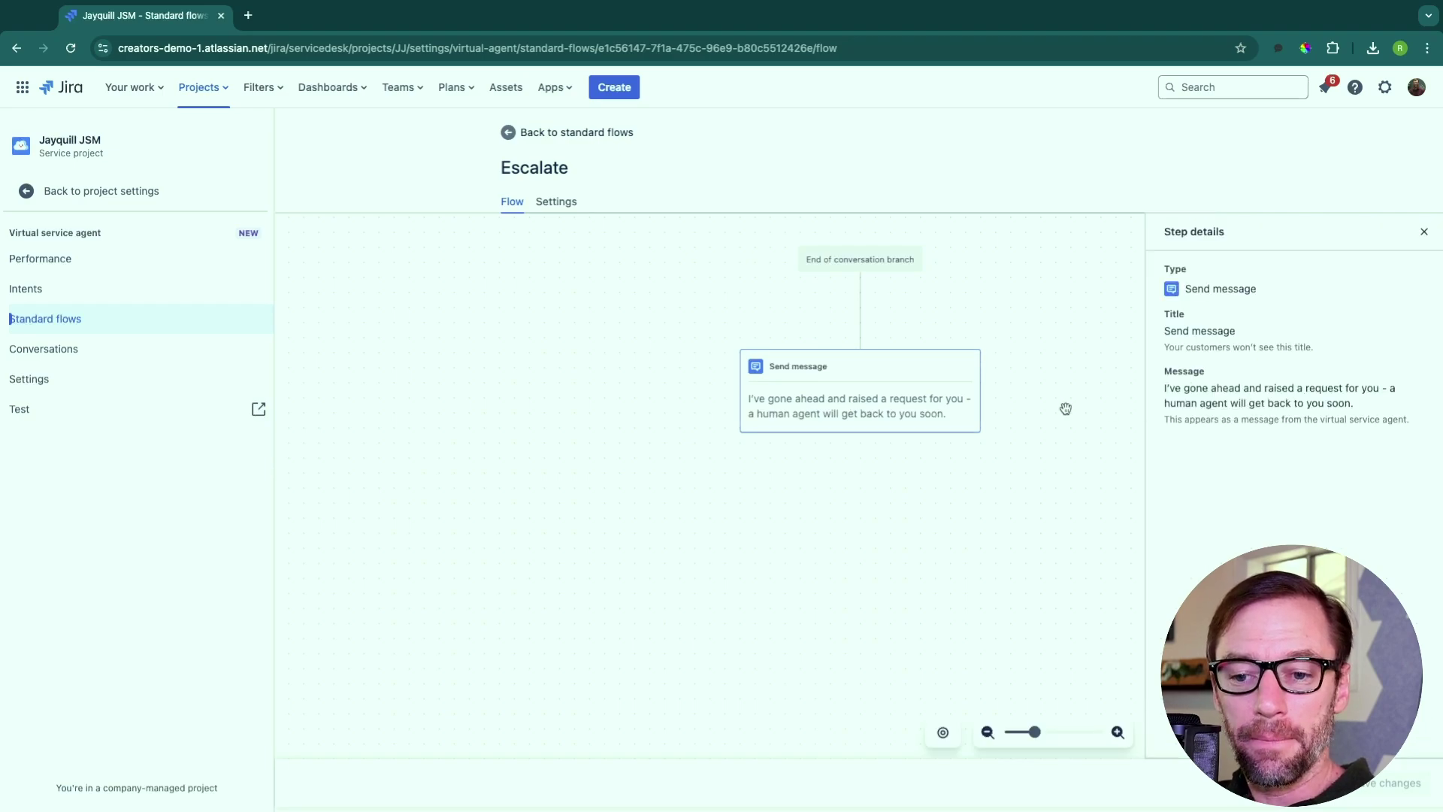
{"action": "left_click", "coordinate": [940, 407]}
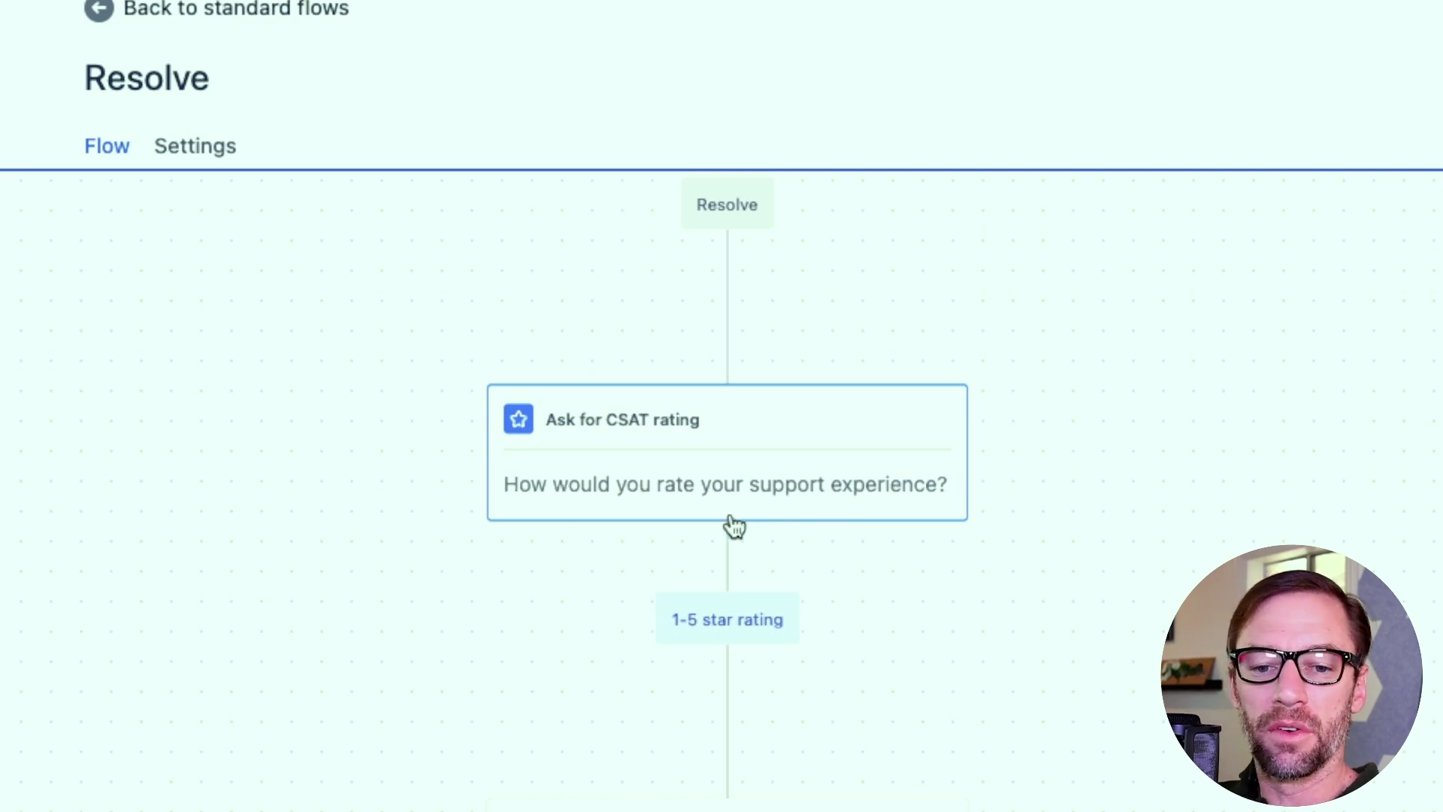
{"action": "left_click", "coordinate": [685, 471]}
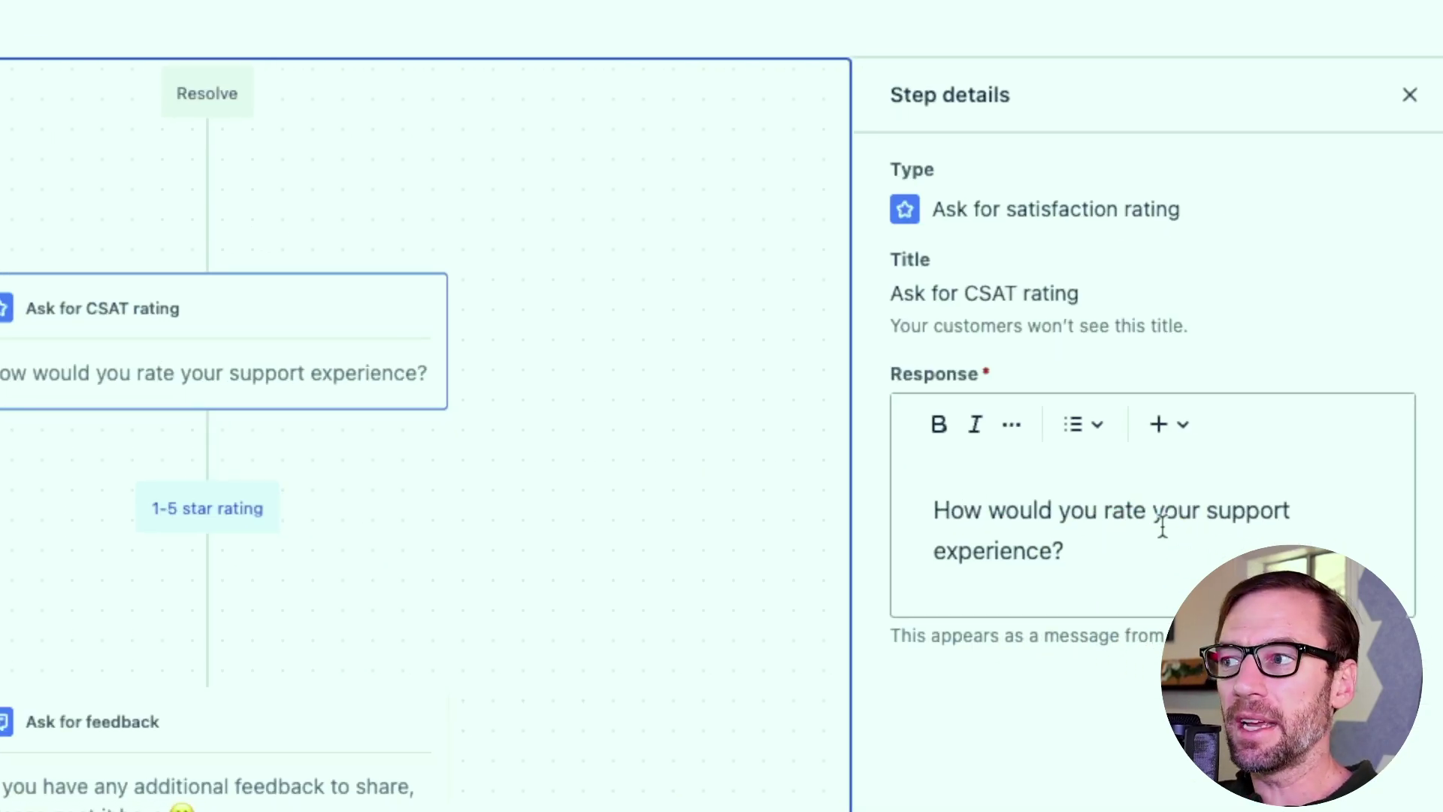
{"action": "scroll", "coordinate": [166, 538], "scroll_direction": "down", "scroll_amount": 6}
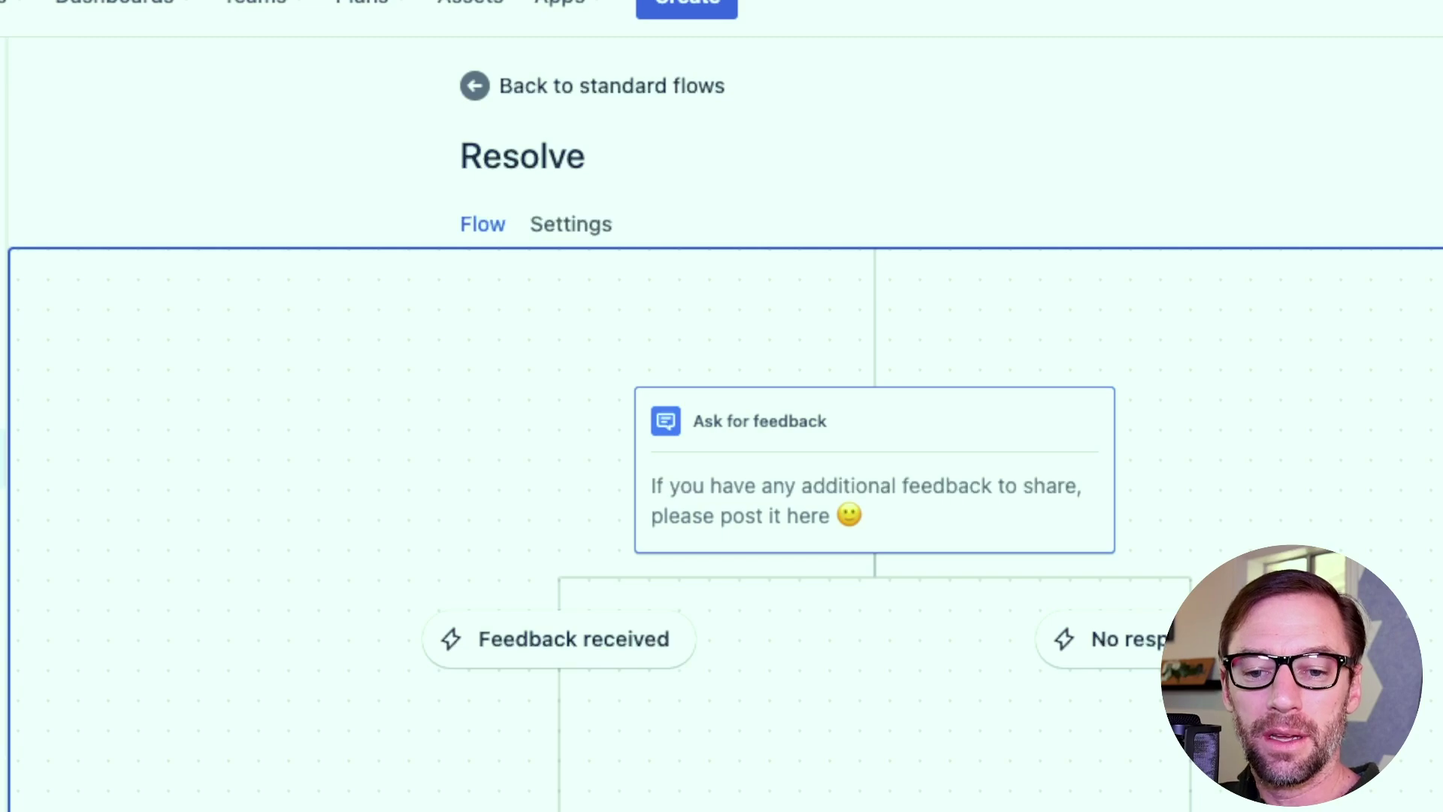
{"action": "left_click", "coordinate": [754, 512]}
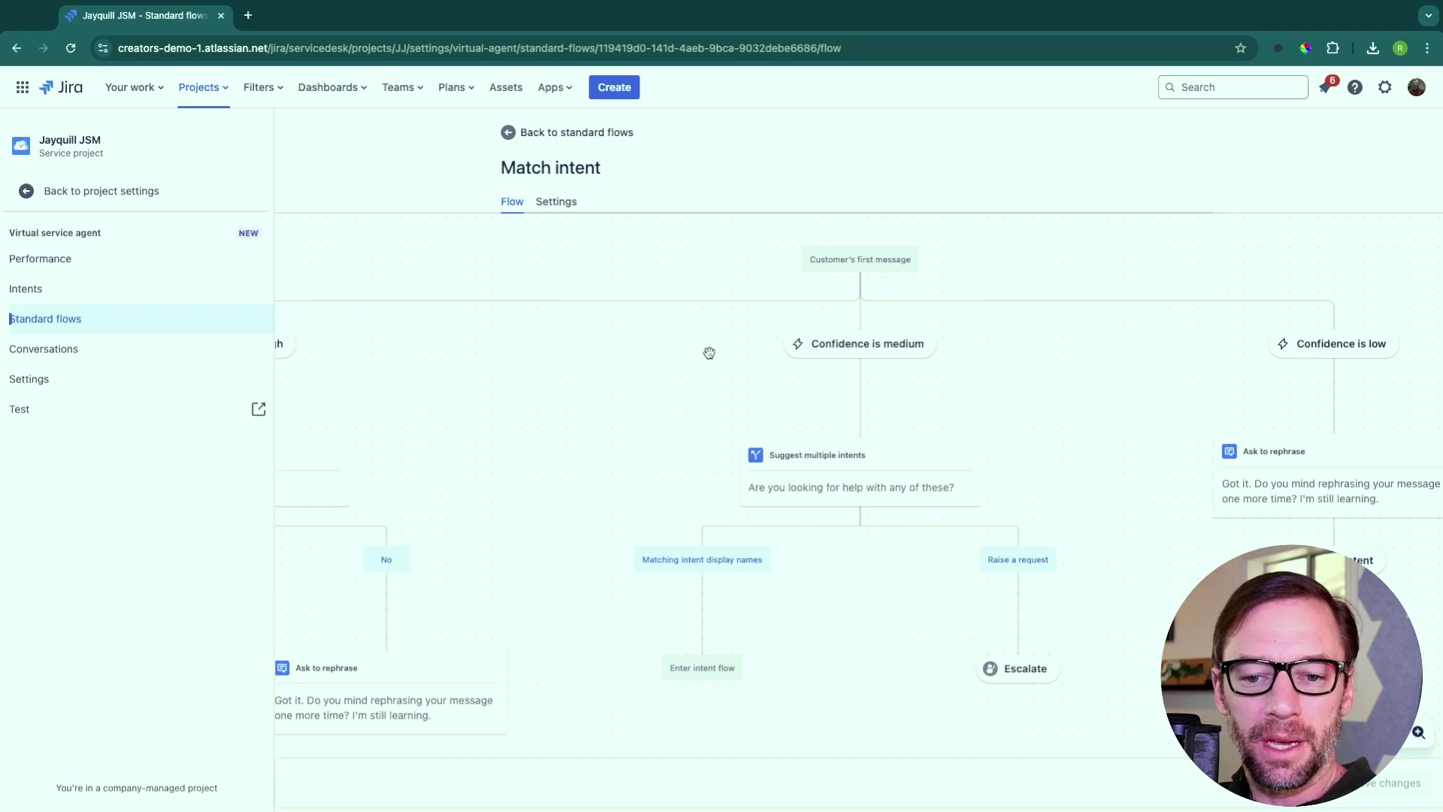
Inspect the high-confidence branch's Confirmation question and Ask to rephrase steps in the Match intent flow.
{"action": "left_click_drag", "start_coordinate": [712, 365], "coordinate": [944, 361]}
{"action": "left_click_drag", "start_coordinate": [465, 420], "coordinate": [619, 376]}
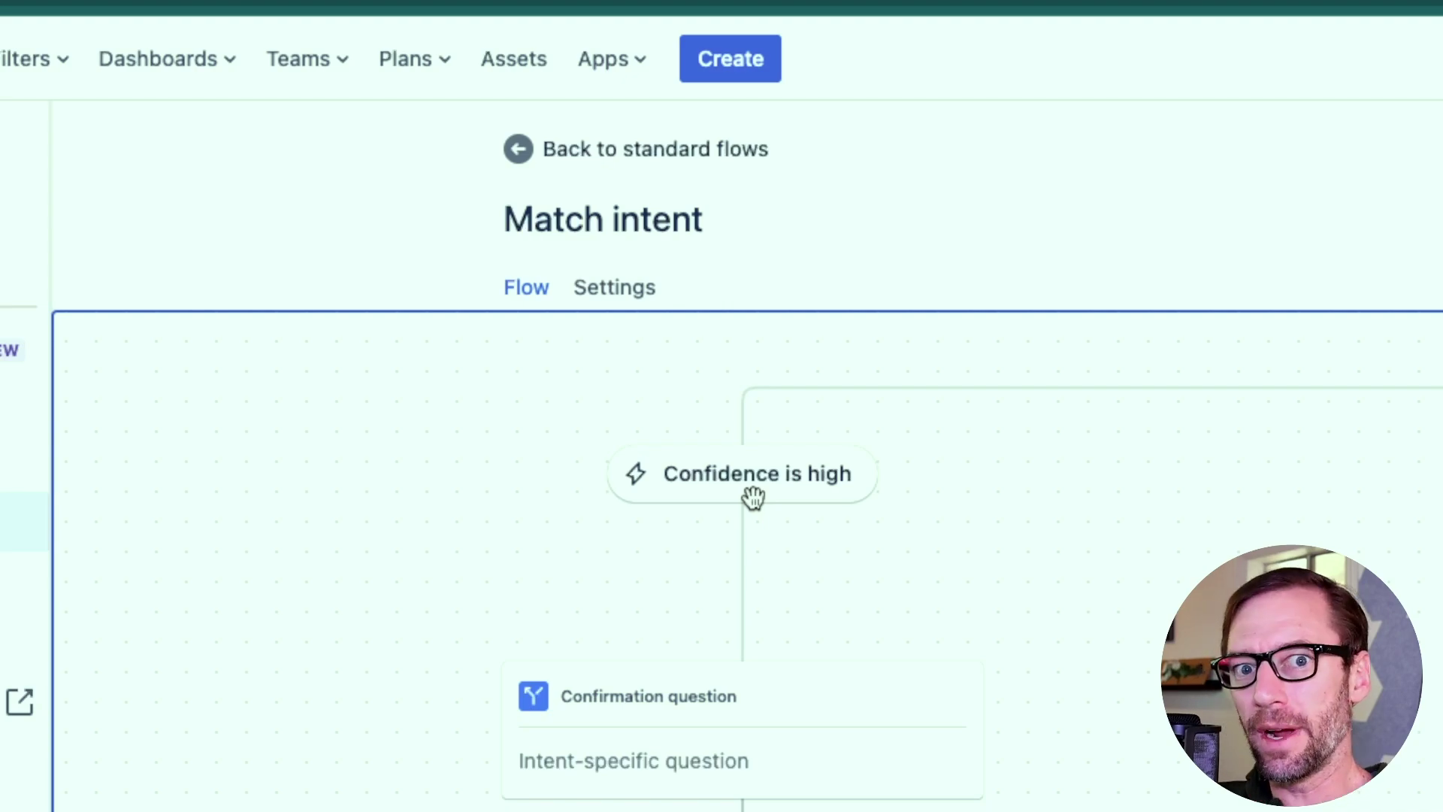
{"action": "left_click", "coordinate": [733, 763]}
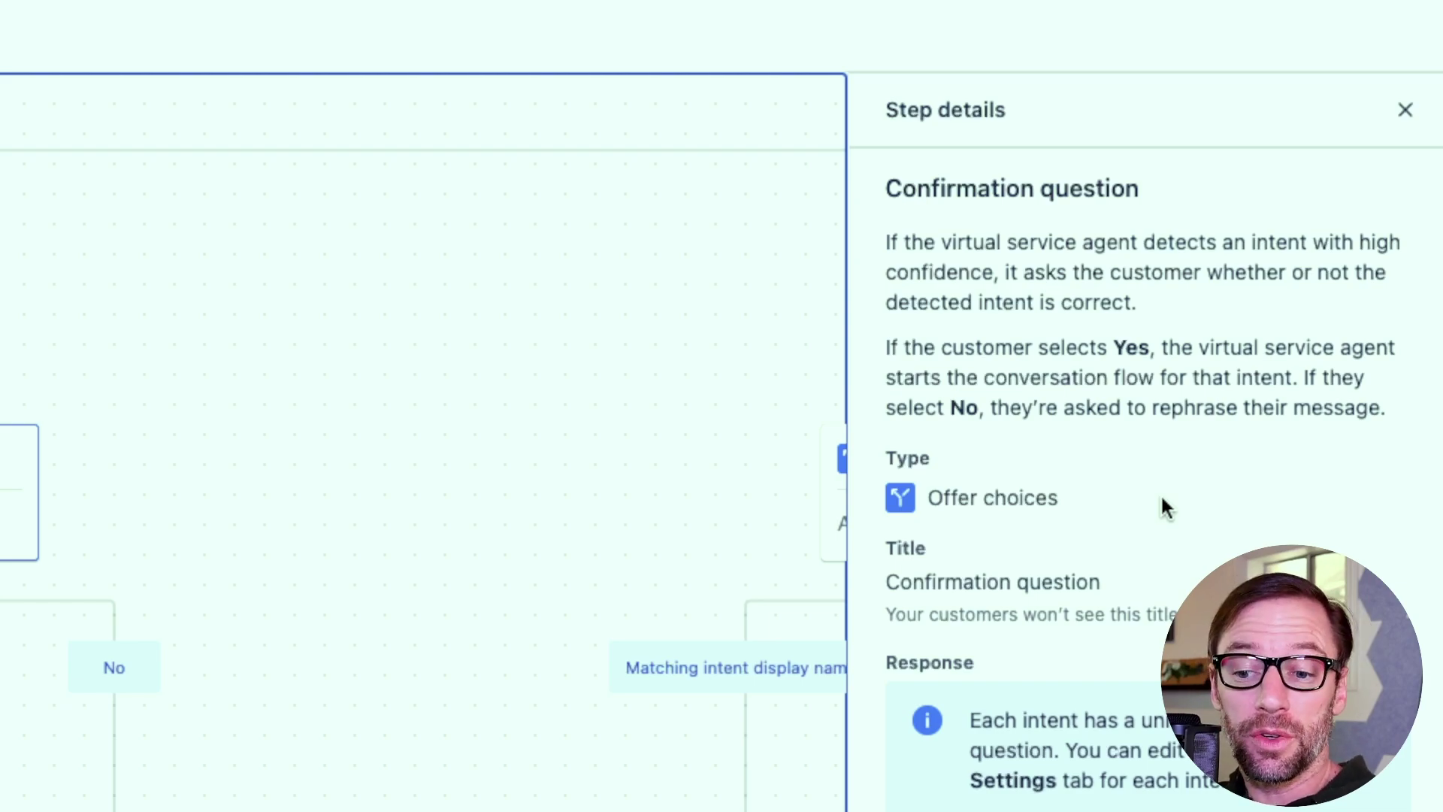
{"action": "left_click_drag", "start_coordinate": [697, 577], "coordinate": [688, 433]}
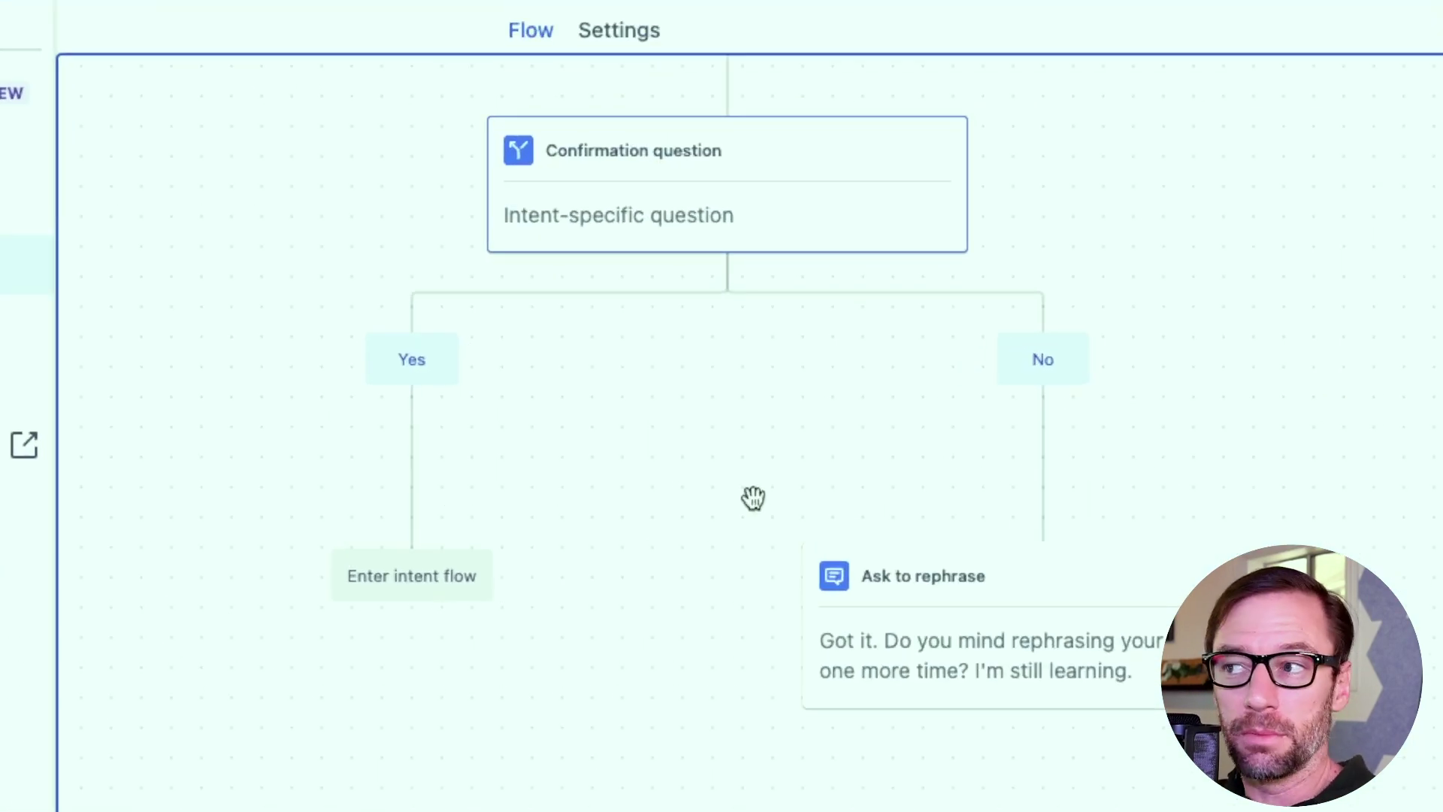
{"action": "left_click_drag", "start_coordinate": [753, 497], "coordinate": [612, 451]}
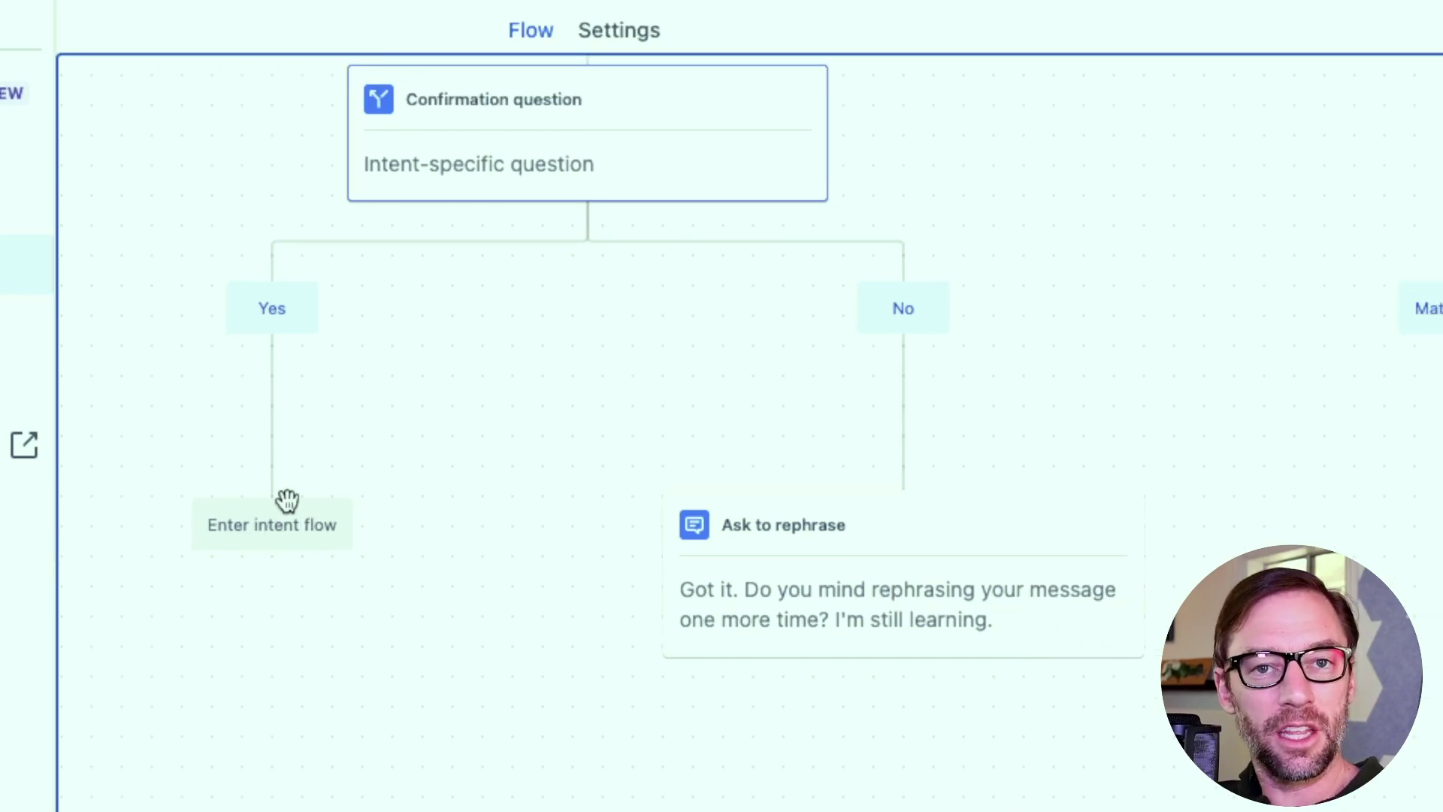
{"action": "left_click", "coordinate": [784, 524]}
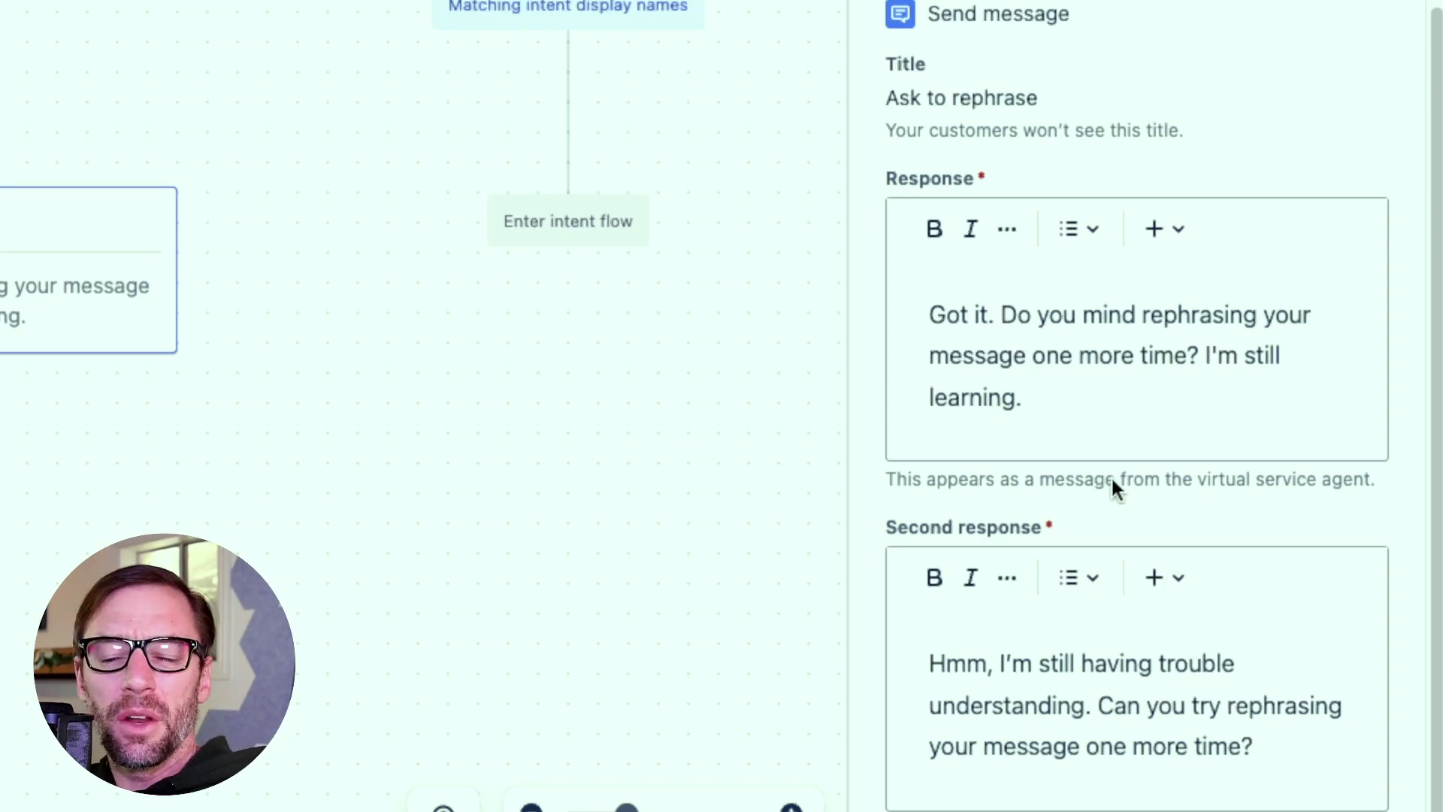
Check the medium- and low-confidence branches, then open the Auto-close standard flow.
{"action": "left_click_drag", "start_coordinate": [930, 394], "coordinate": [398, 578]}
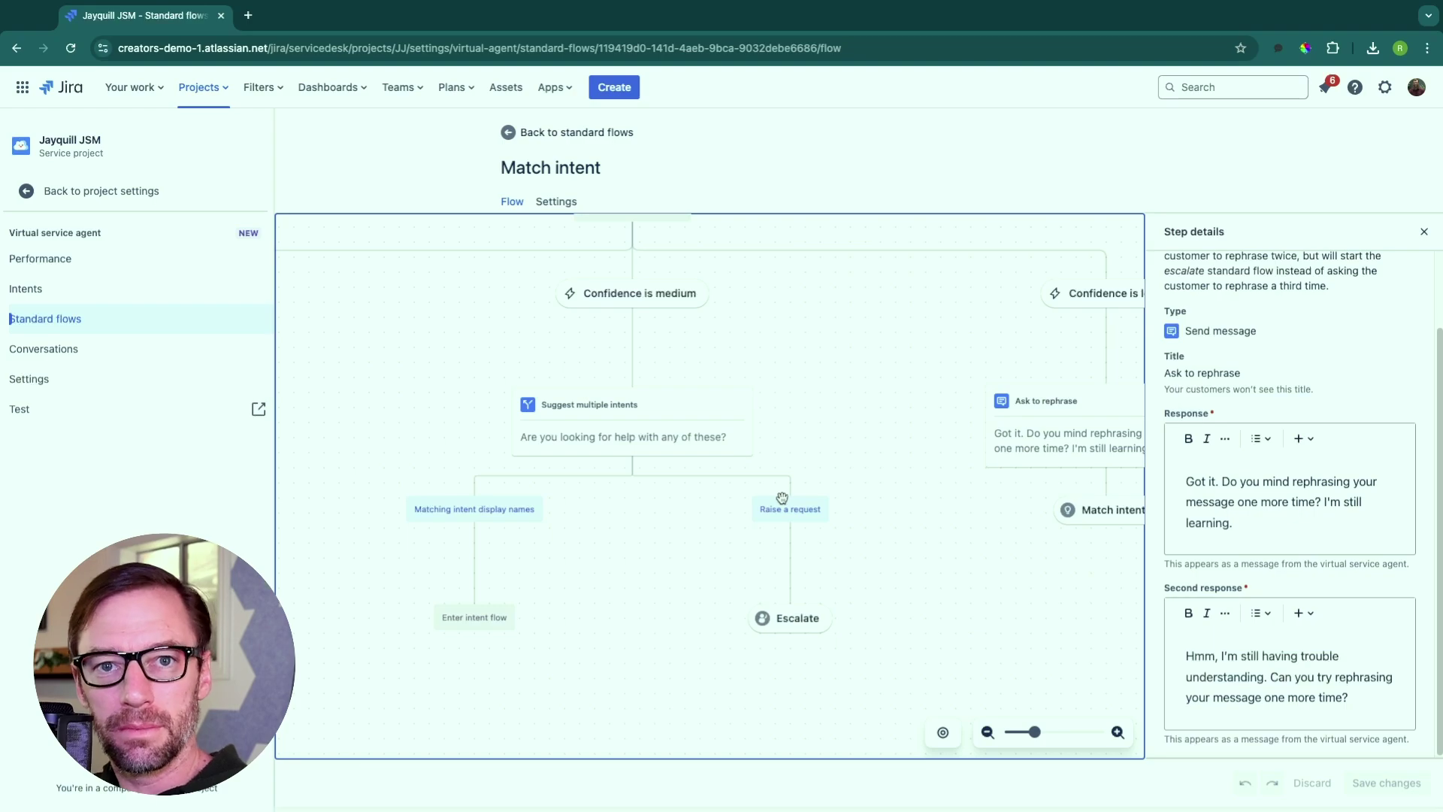
{"action": "left_click_drag", "start_coordinate": [566, 509], "coordinate": [491, 466]}
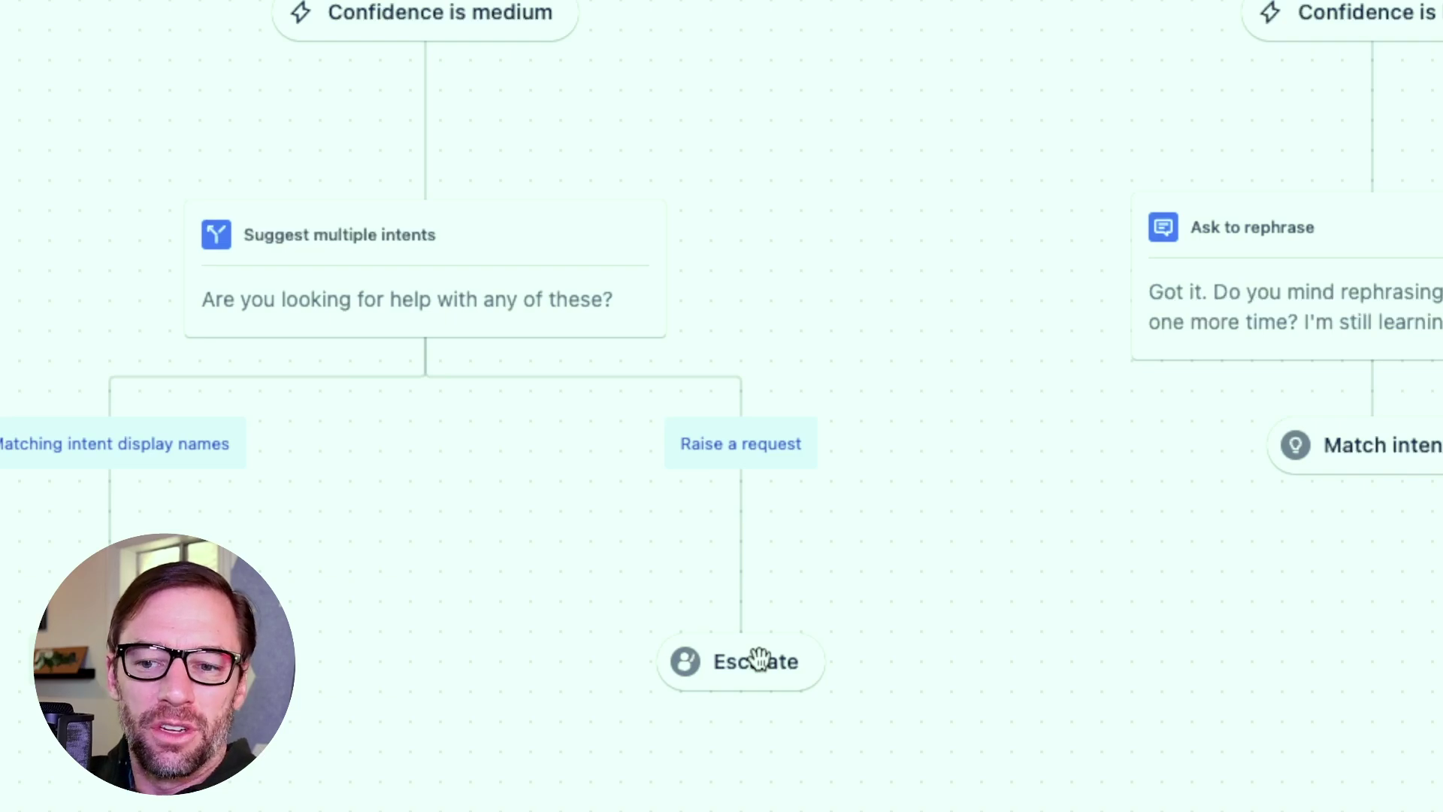
{"action": "left_click_drag", "start_coordinate": [844, 509], "coordinate": [636, 560]}
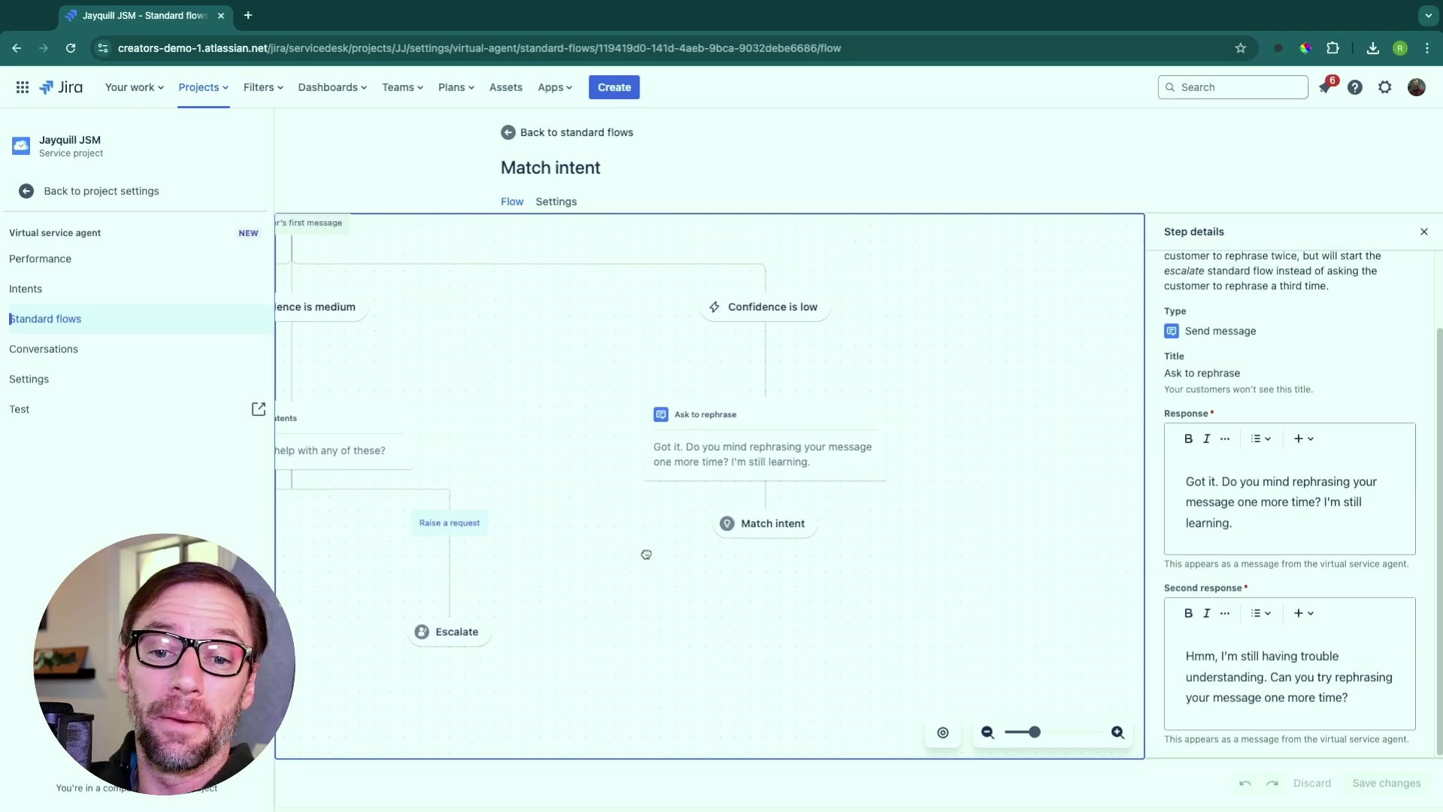
{"action": "left_click", "coordinate": [718, 485]}
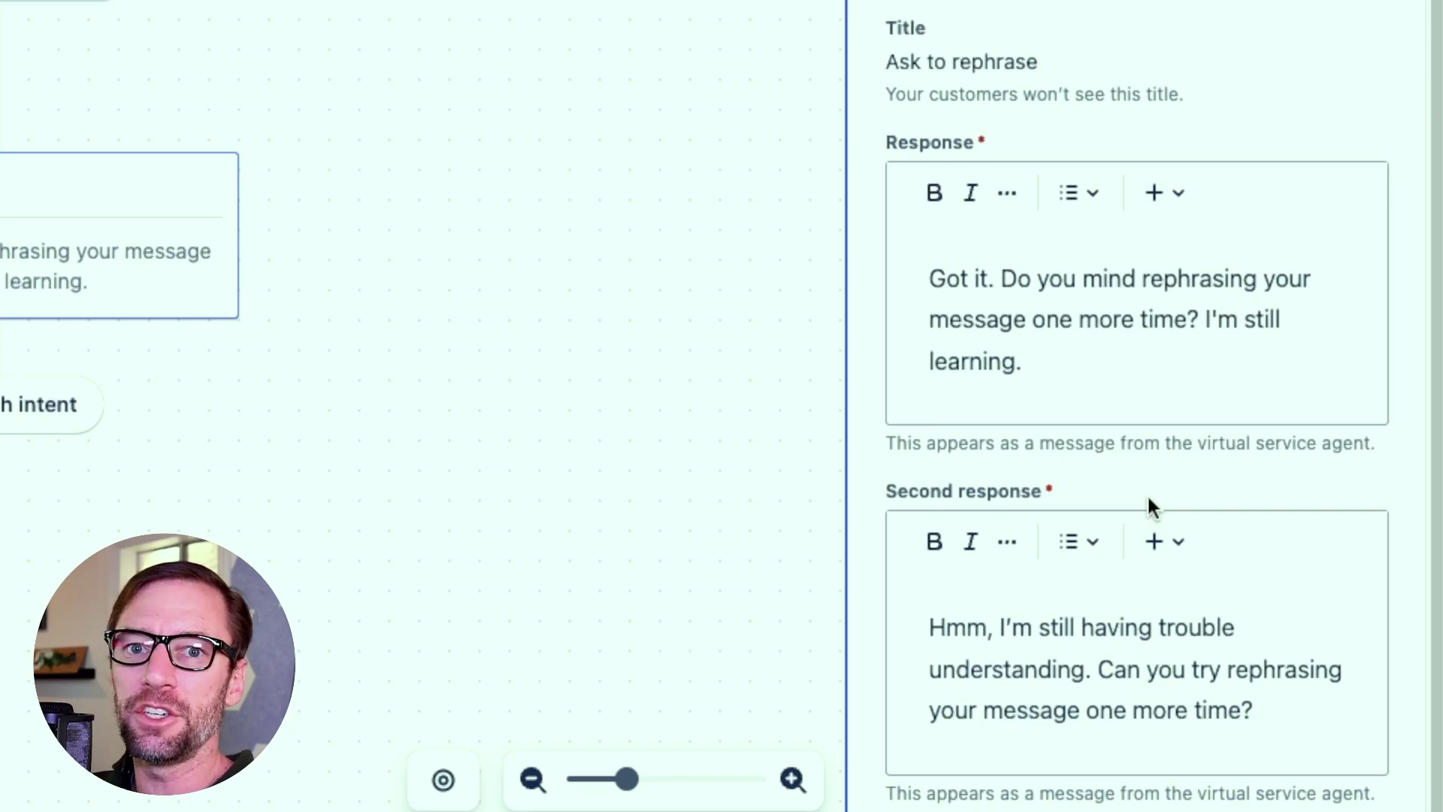
{"action": "left_click_drag", "start_coordinate": [0, 0], "coordinate": [595, 479]}
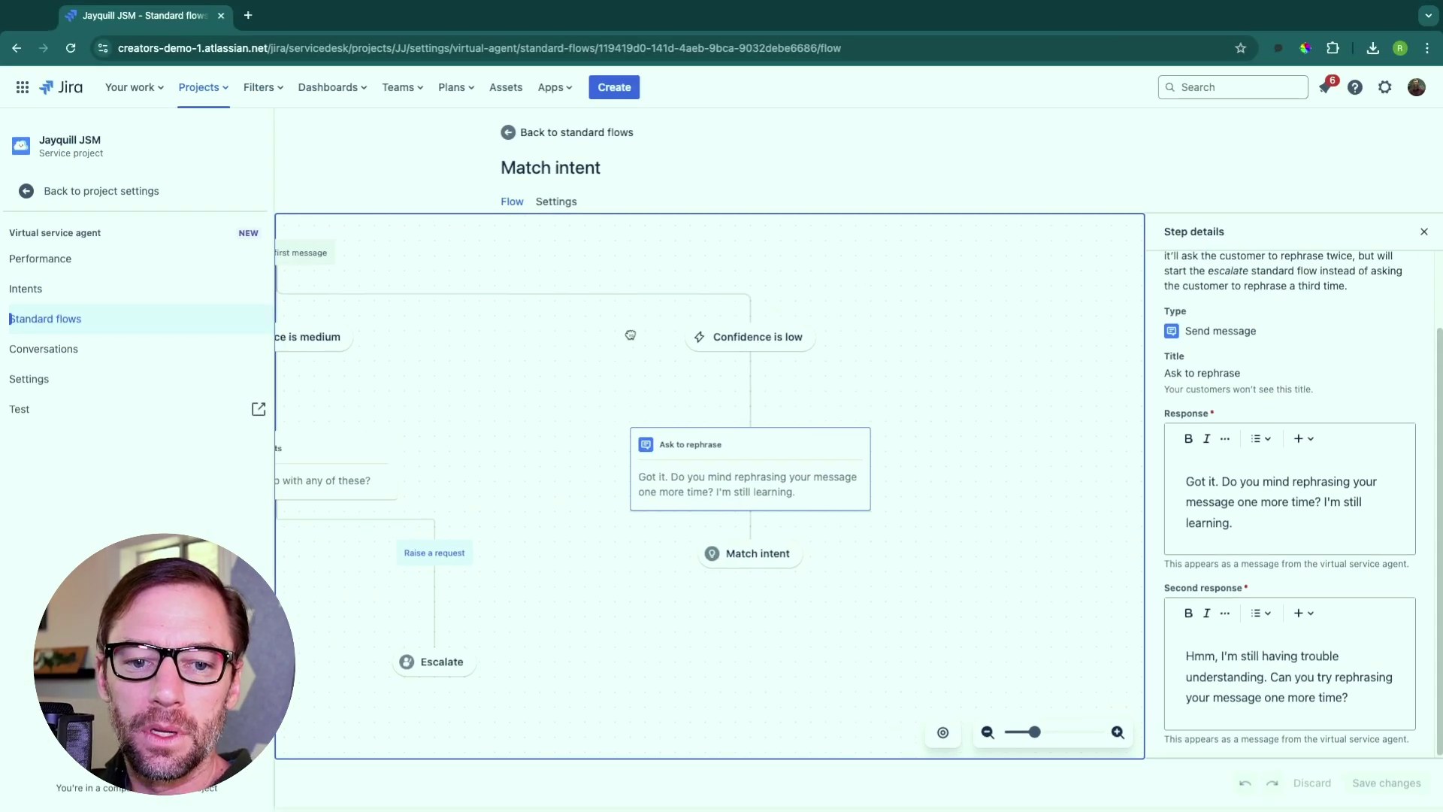
{"action": "left_click_drag", "start_coordinate": [1019, 583], "coordinate": [1041, 550]}
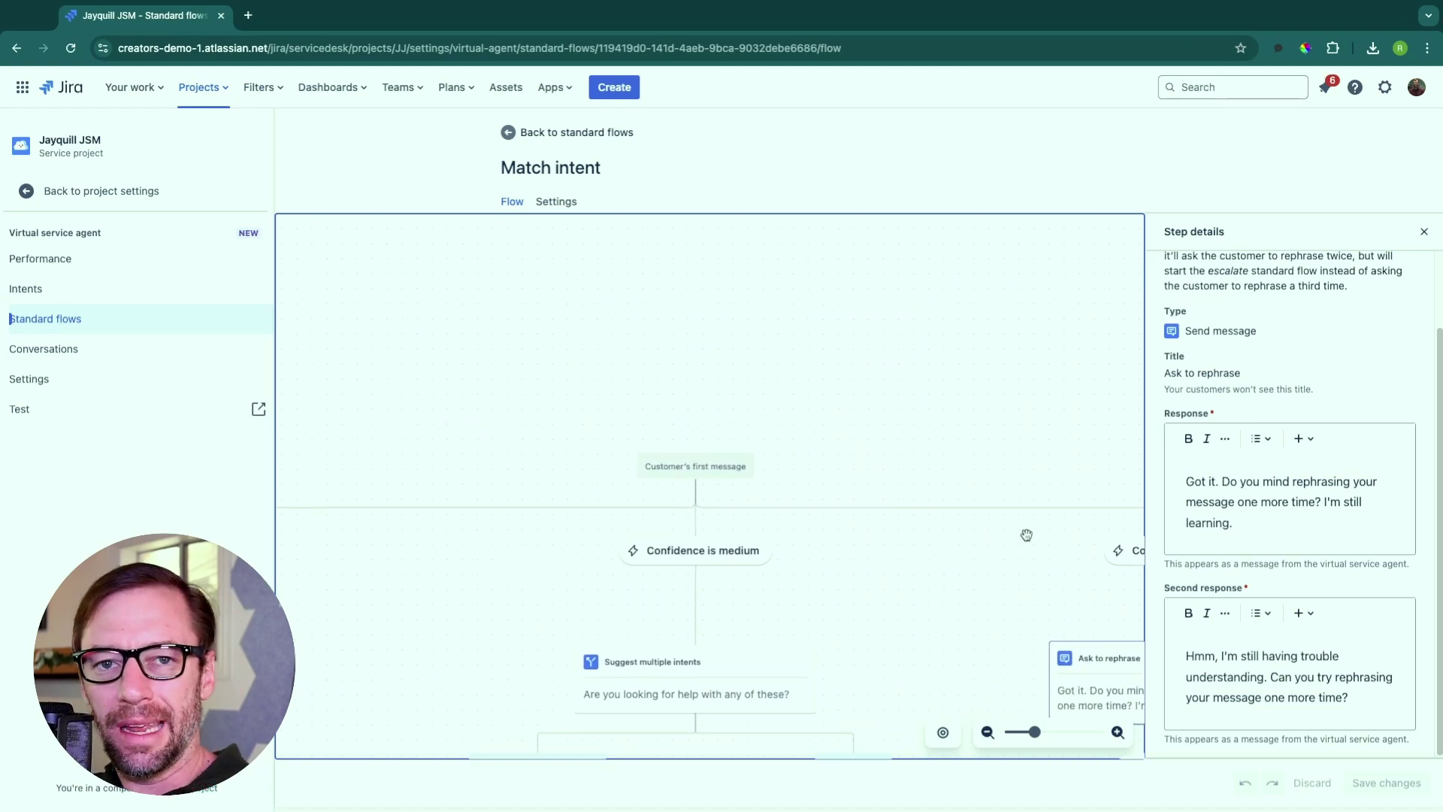
{"action": "left_click", "coordinate": [602, 128]}
{"action": "left_click", "coordinate": [554, 388]}
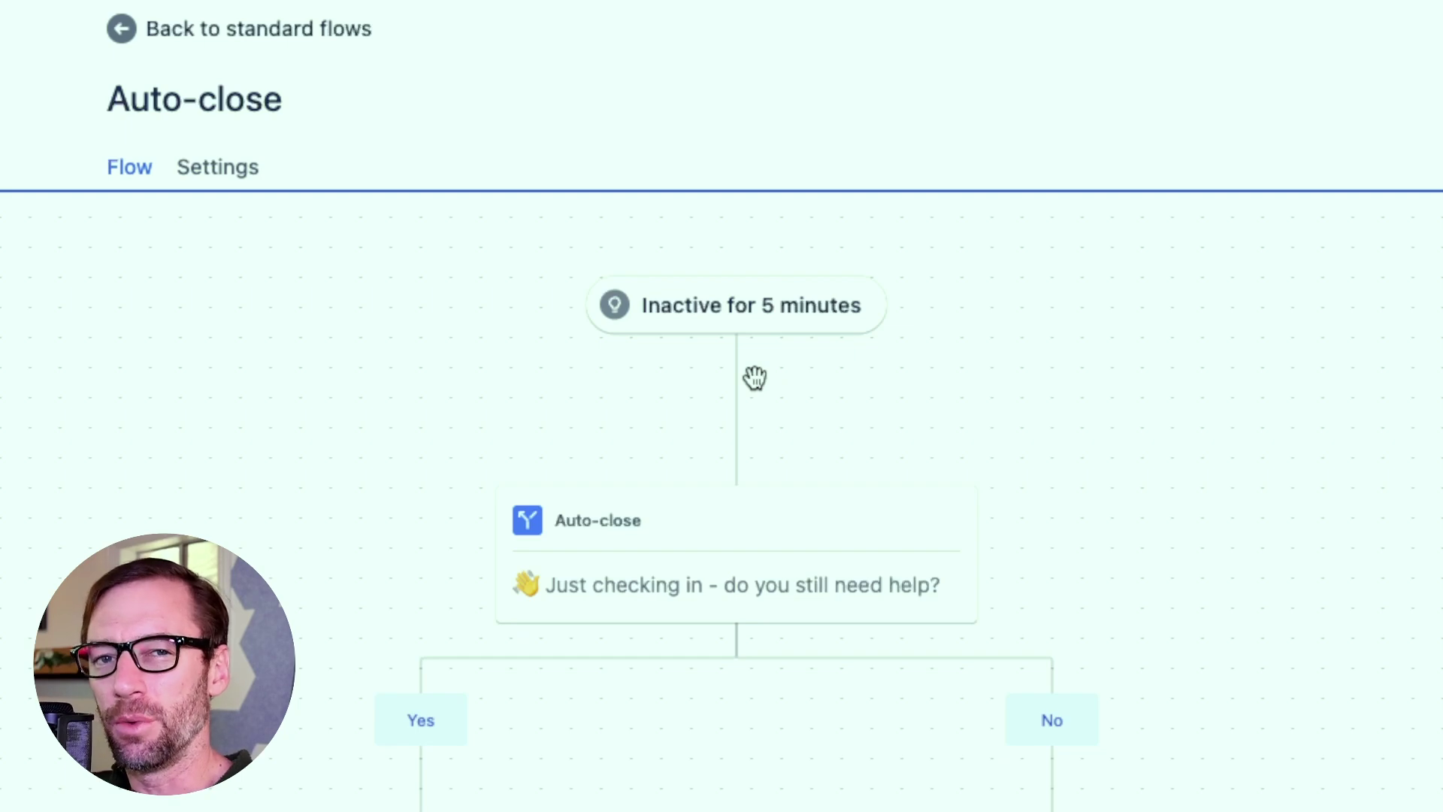
Show step details of the Auto-close check-in asking whether the customer still needs help.
{"action": "left_click", "coordinate": [770, 605]}
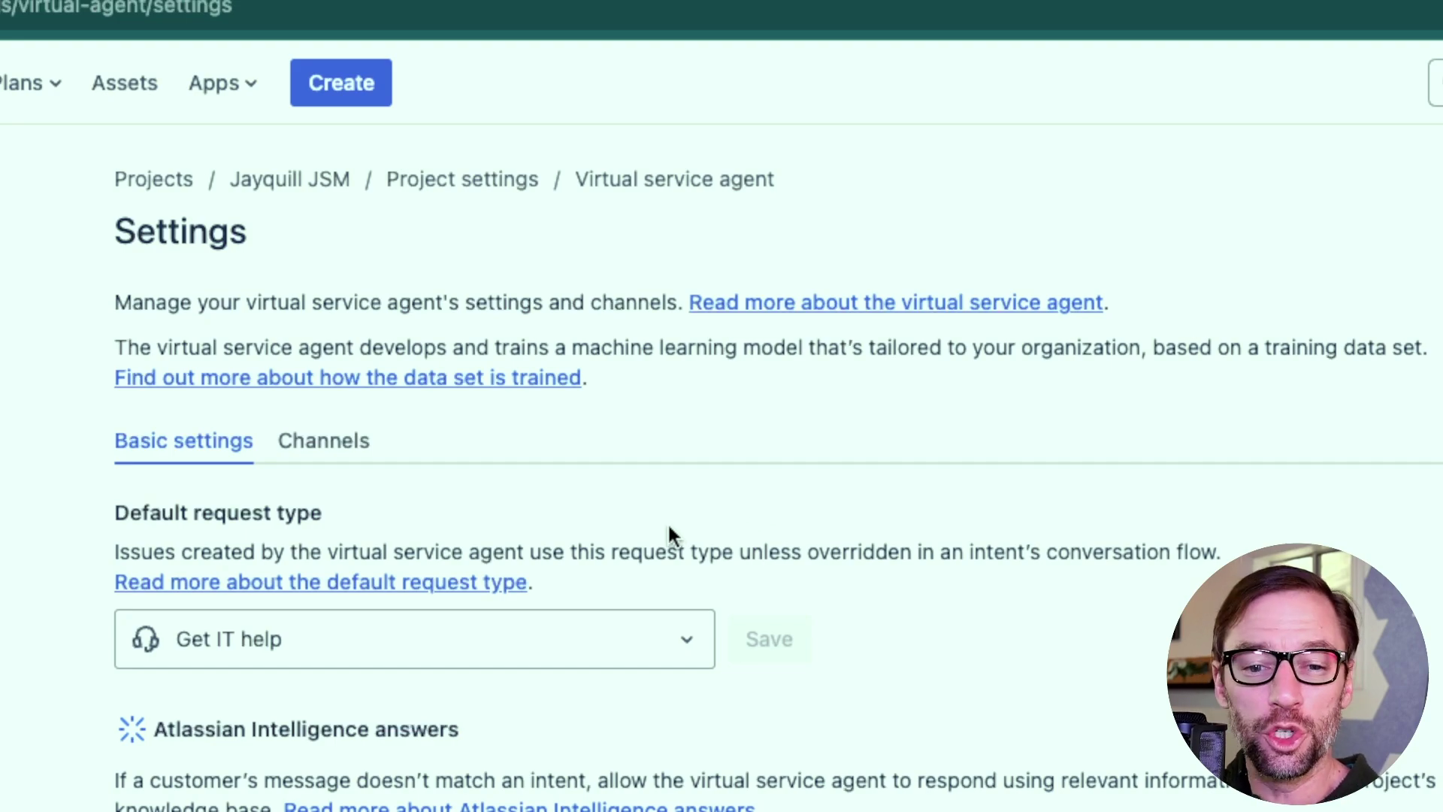
Look through the Default request type options, leaving Get IT help selected.
{"action": "left_click", "coordinate": [635, 650]}
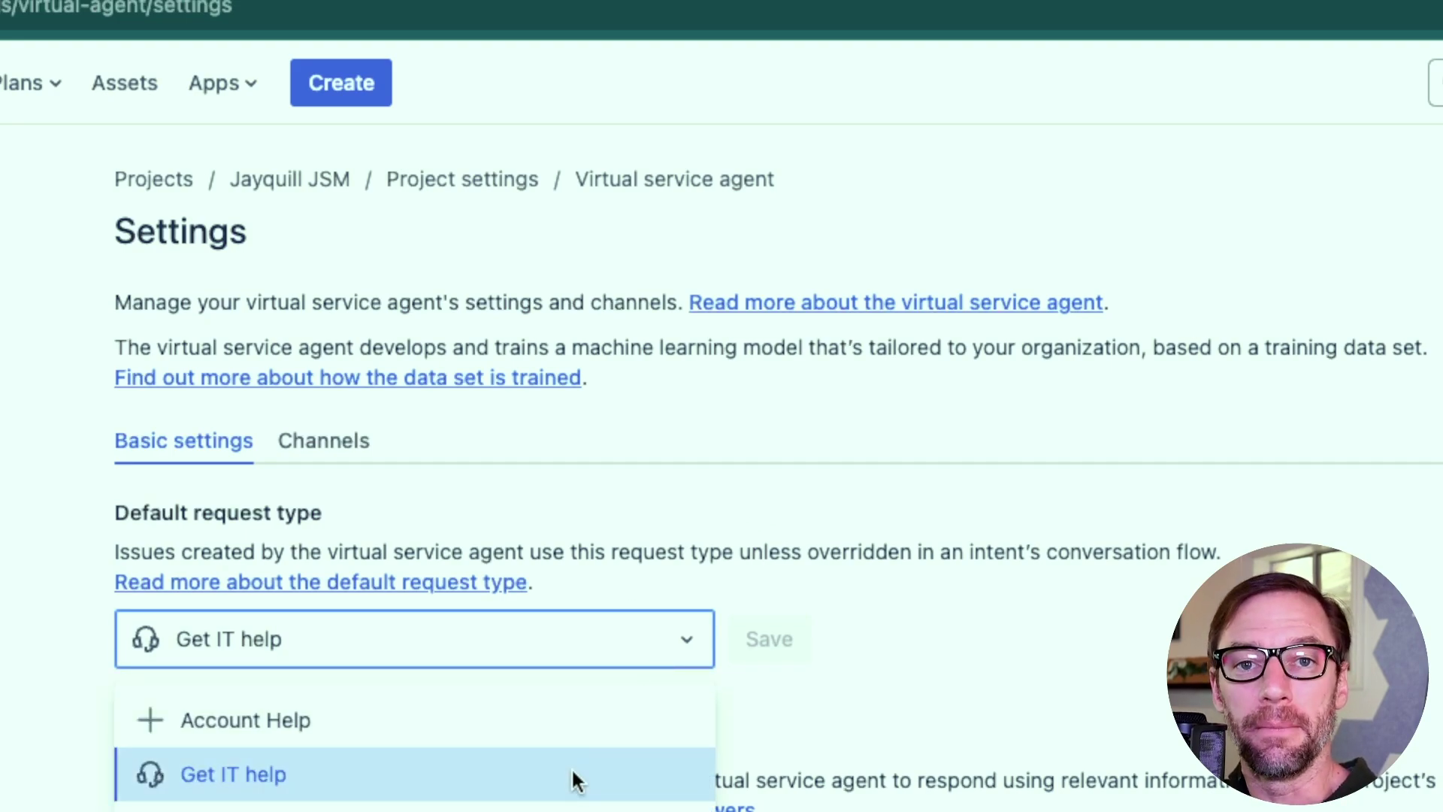
{"action": "left_click", "coordinate": [967, 761]}
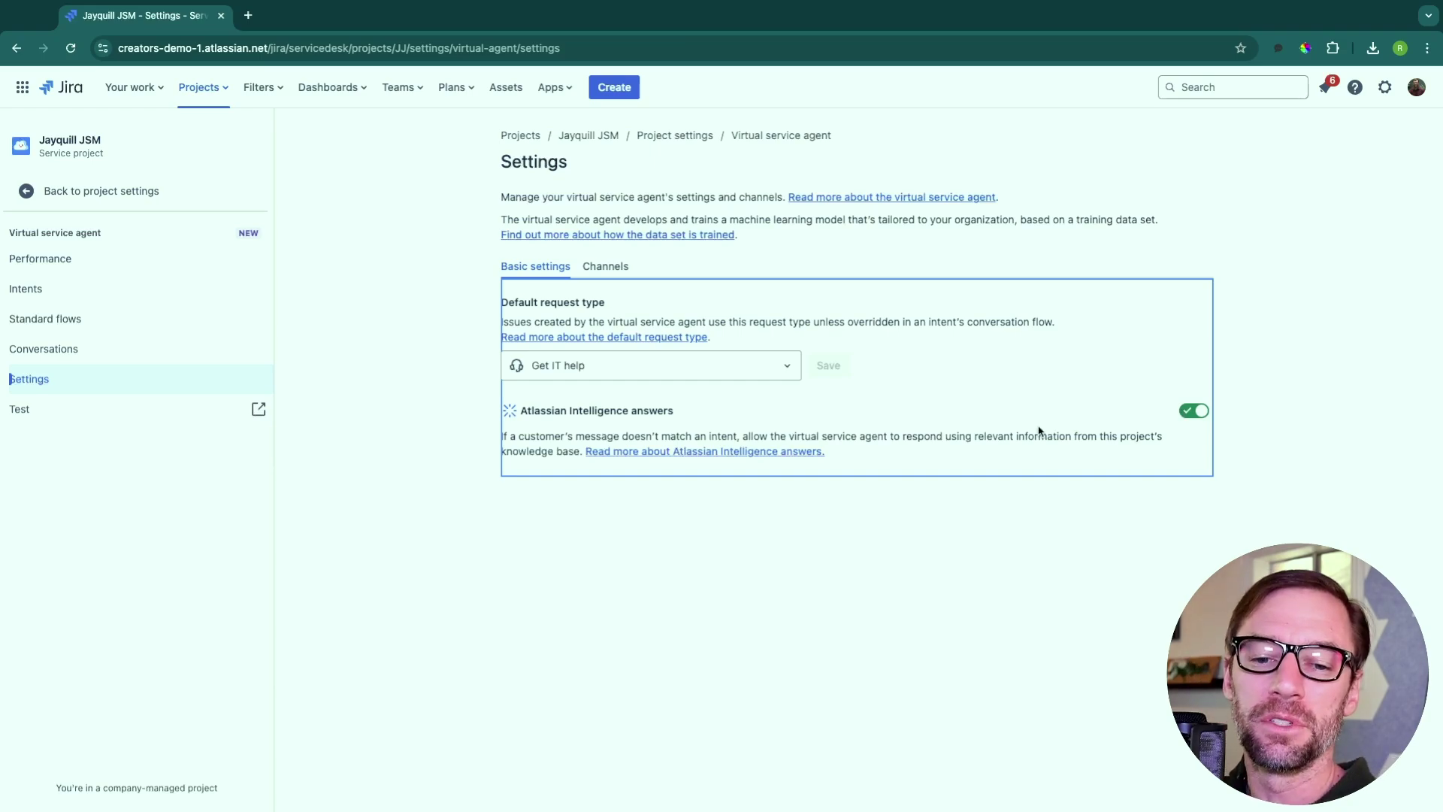
Browse the agent's Channels, Intents and Settings, then open the Jayquill JSM portal from the Portal card.
{"action": "left_click", "coordinate": [622, 267]}
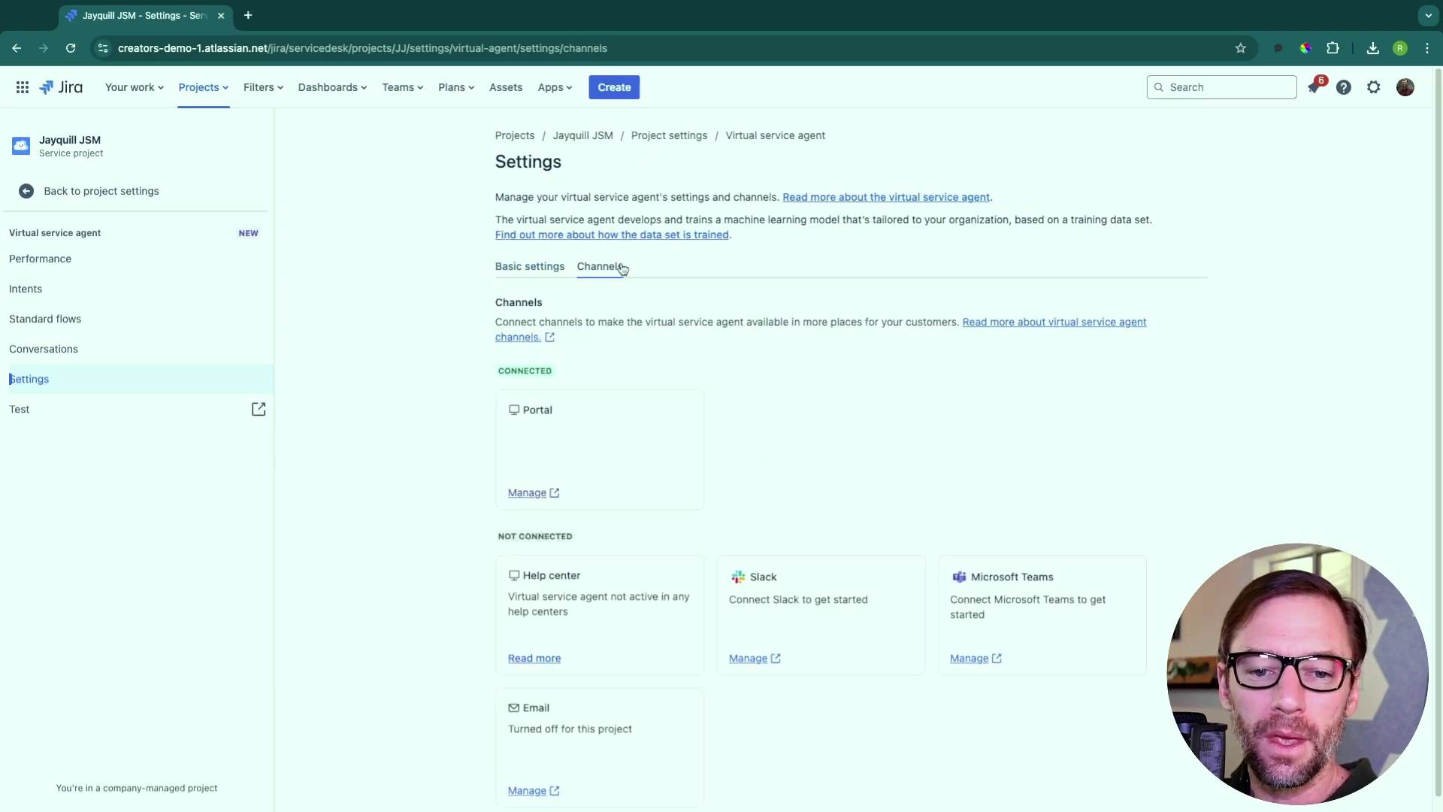
{"action": "scroll", "coordinate": [839, 488], "scroll_direction": "down", "scroll_amount": 1}
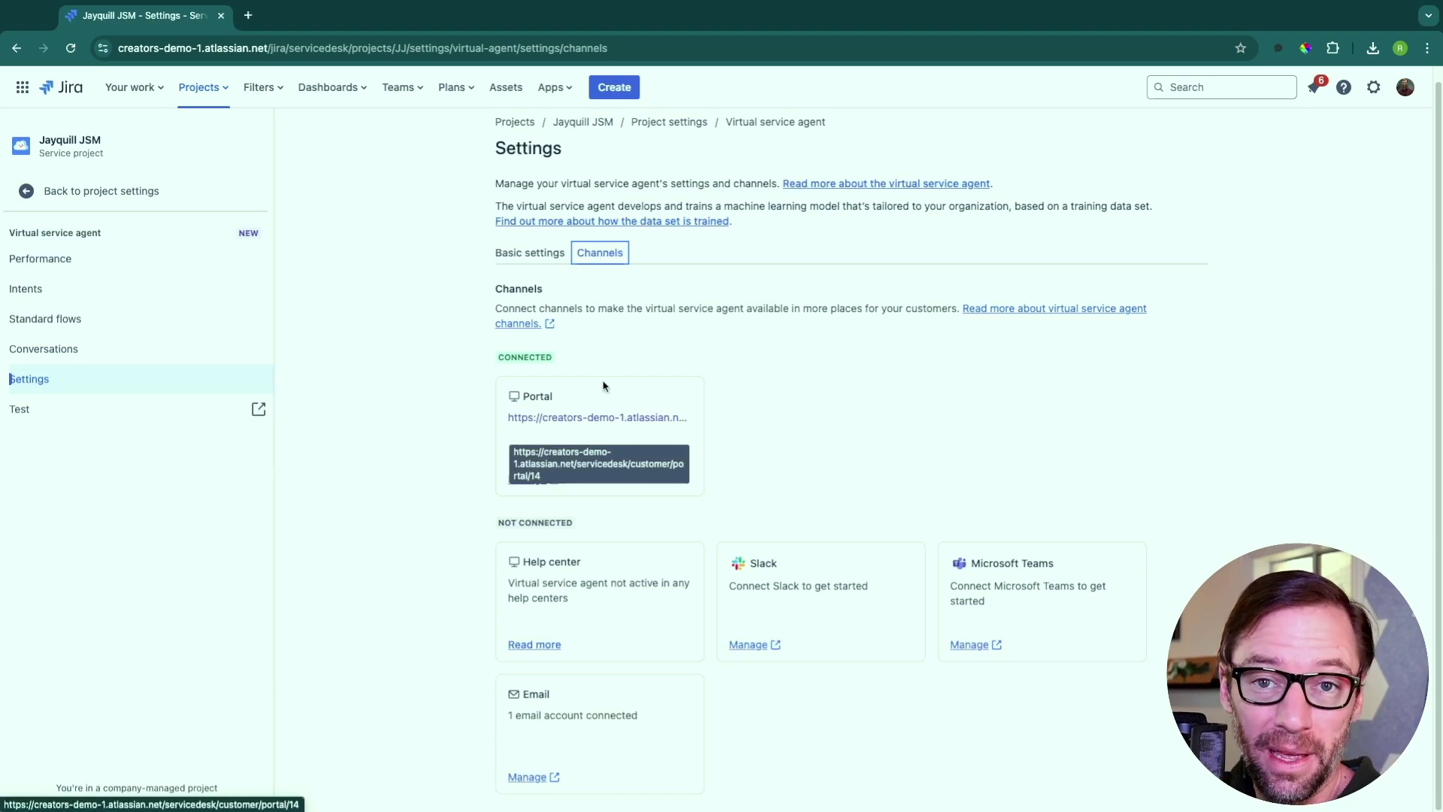
{"action": "left_click", "coordinate": [26, 289]}
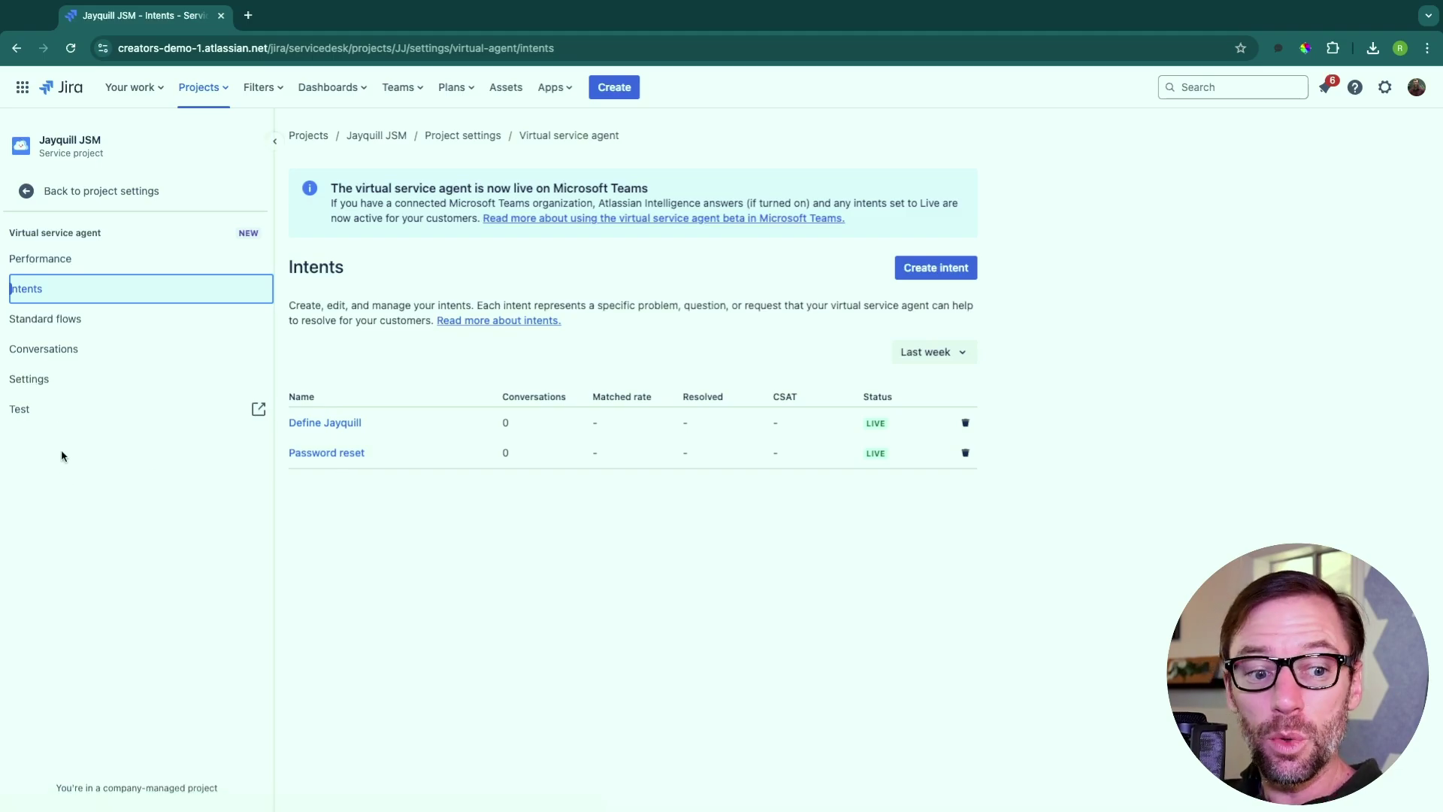
{"action": "left_click", "coordinate": [65, 378]}
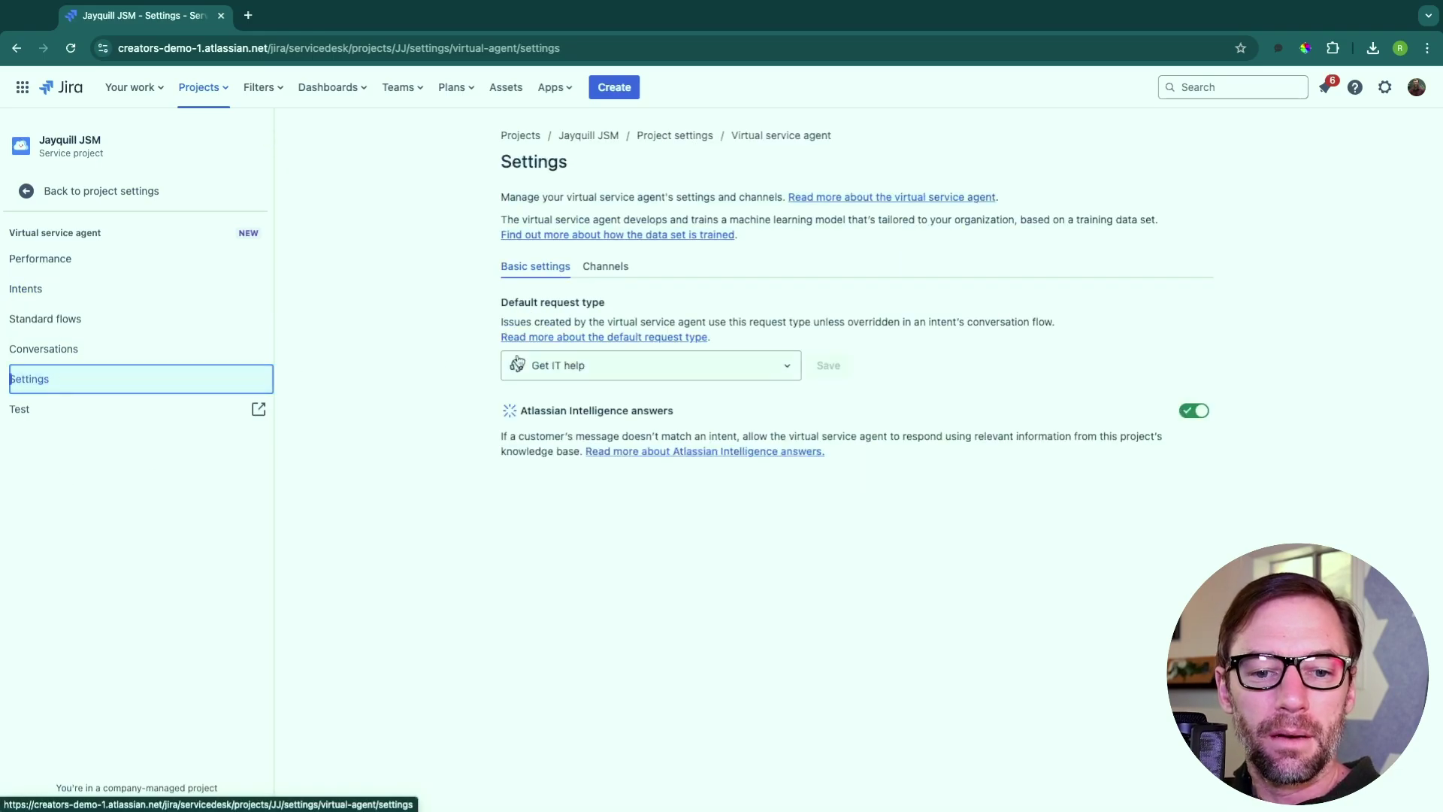
{"action": "left_click", "coordinate": [587, 269]}
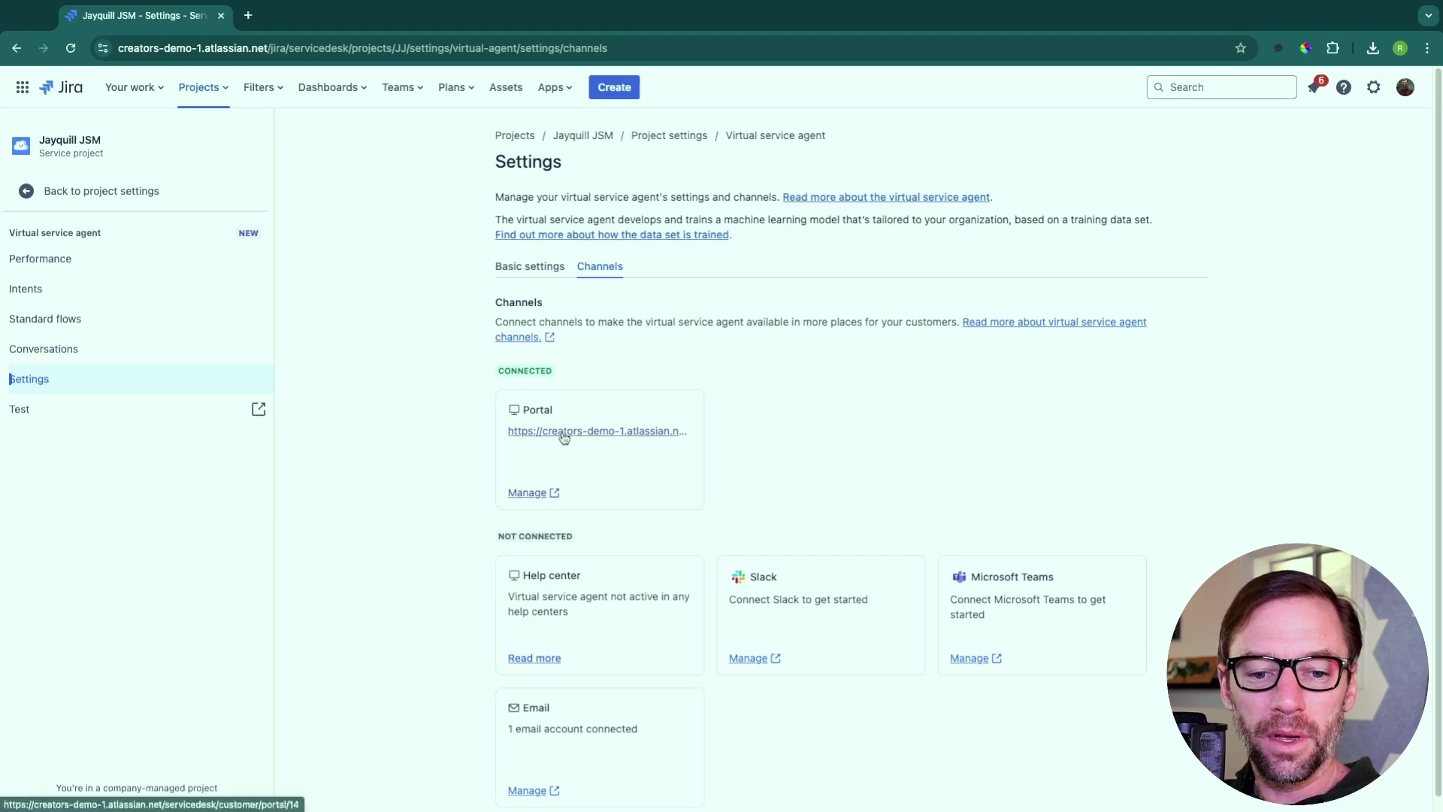
{"action": "left_click", "coordinate": [563, 434]}
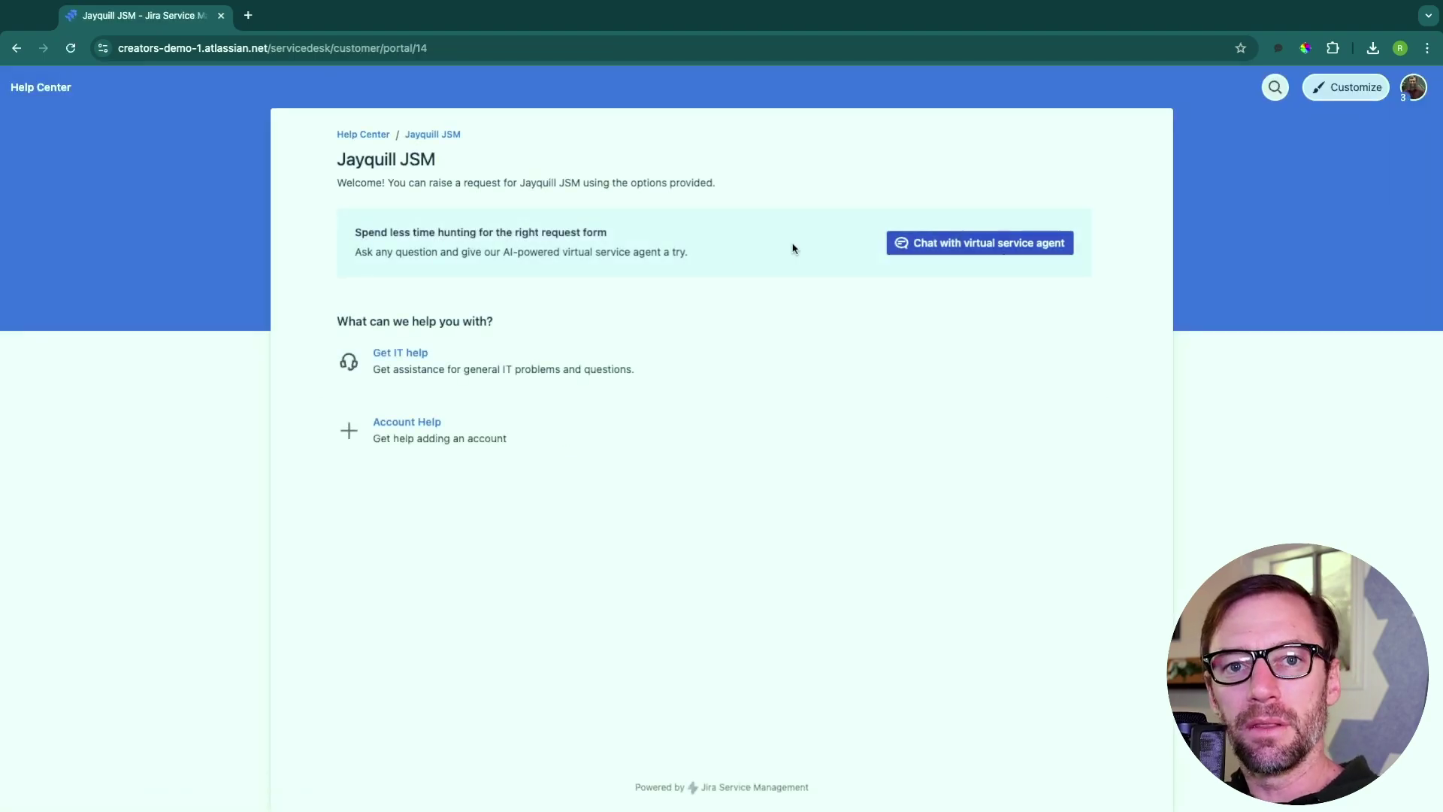
Start a chat with the virtual service agent and accept password reset assistance.
{"action": "left_click", "coordinate": [937, 250]}
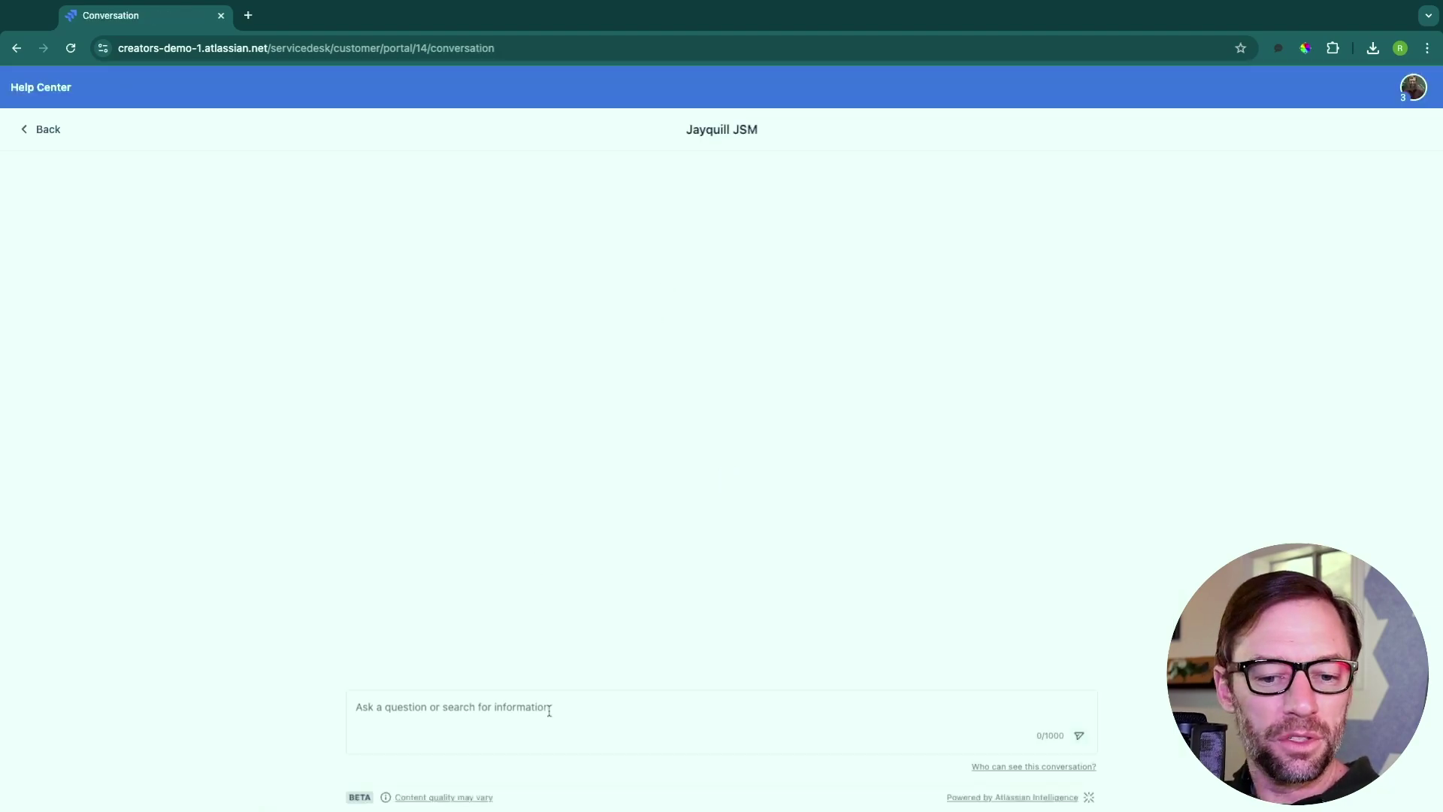
{"action": "left_click", "coordinate": [548, 706]}
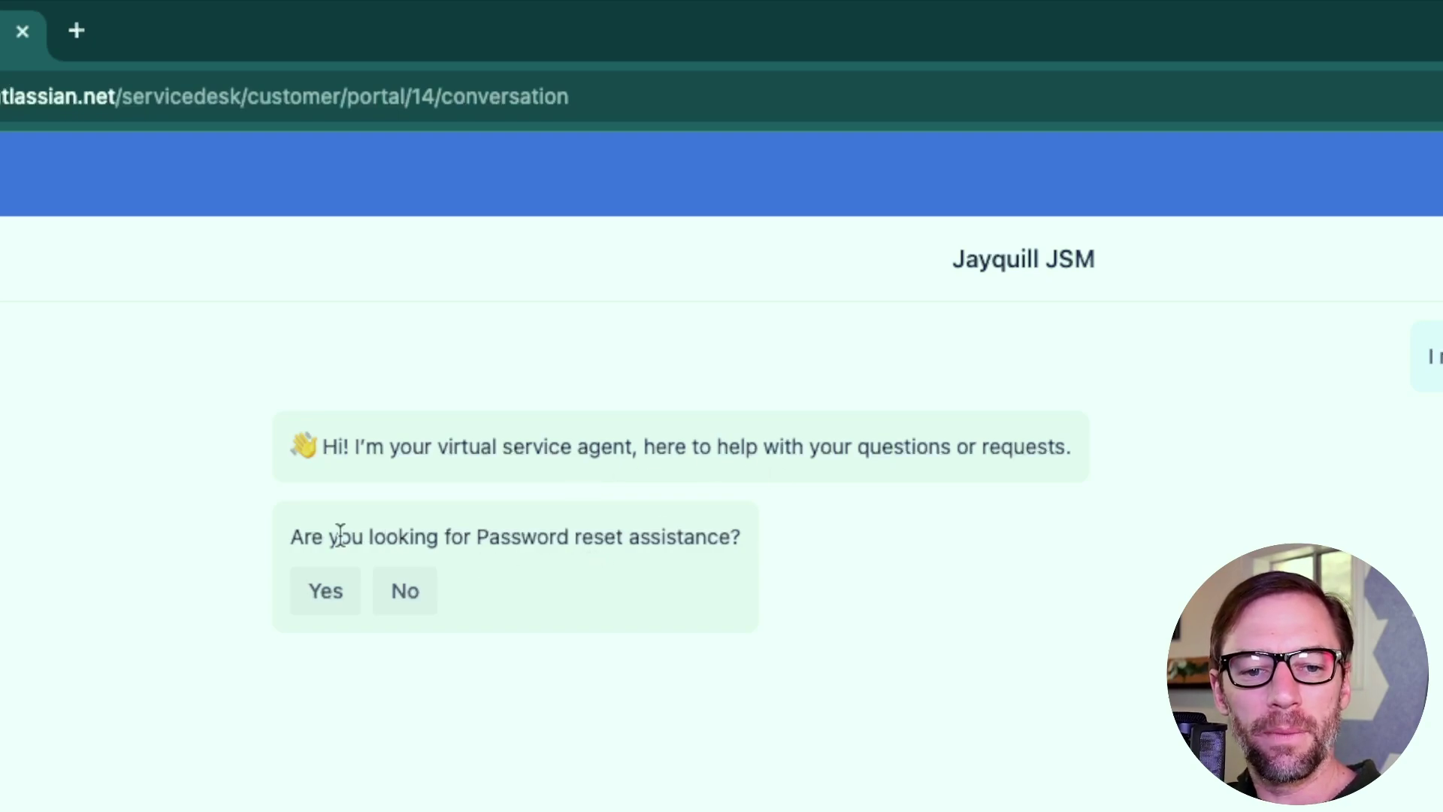
{"action": "left_click_drag", "start_coordinate": [340, 537], "coordinate": [602, 532]}
{"action": "left_click", "coordinate": [537, 604]}
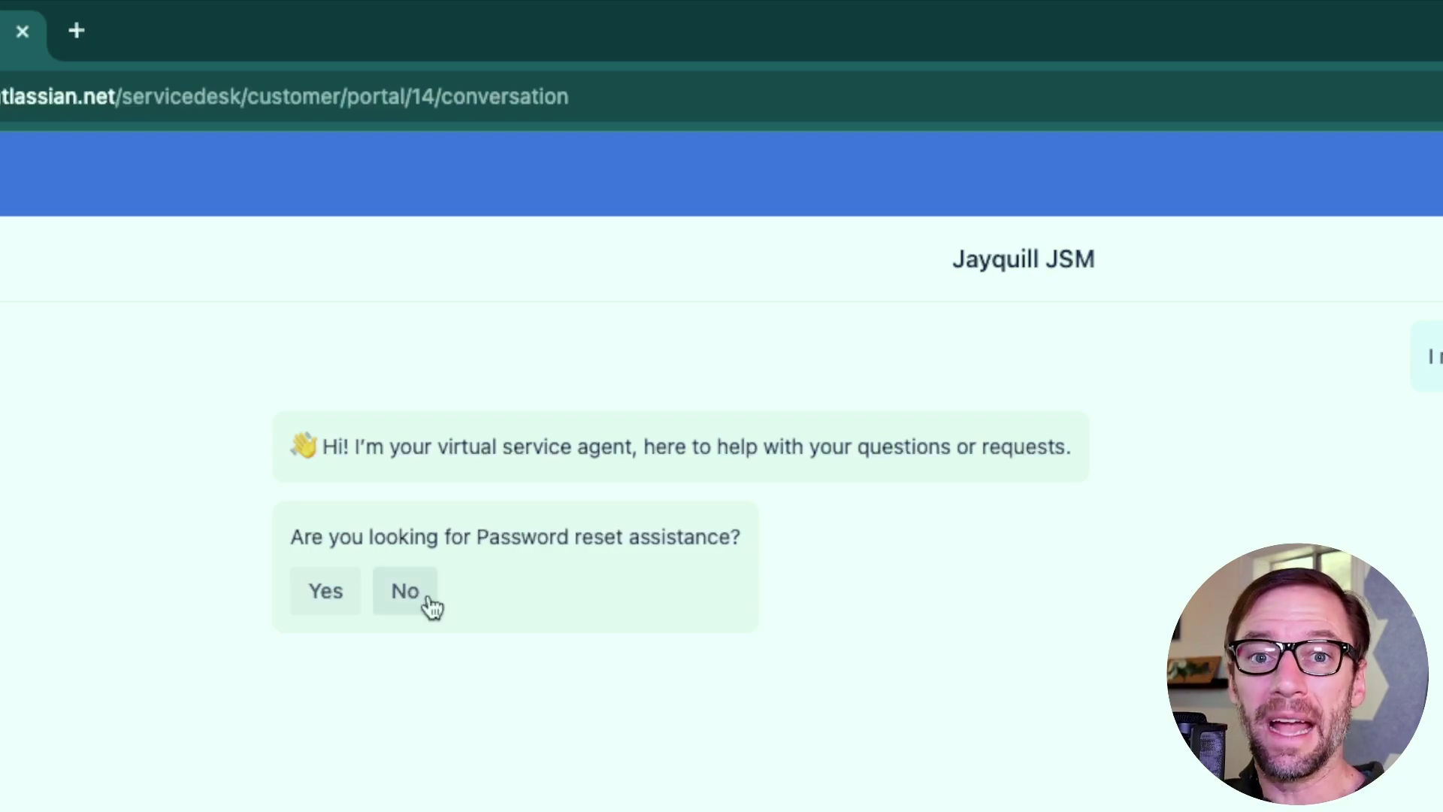
{"action": "left_click", "coordinate": [324, 592]}
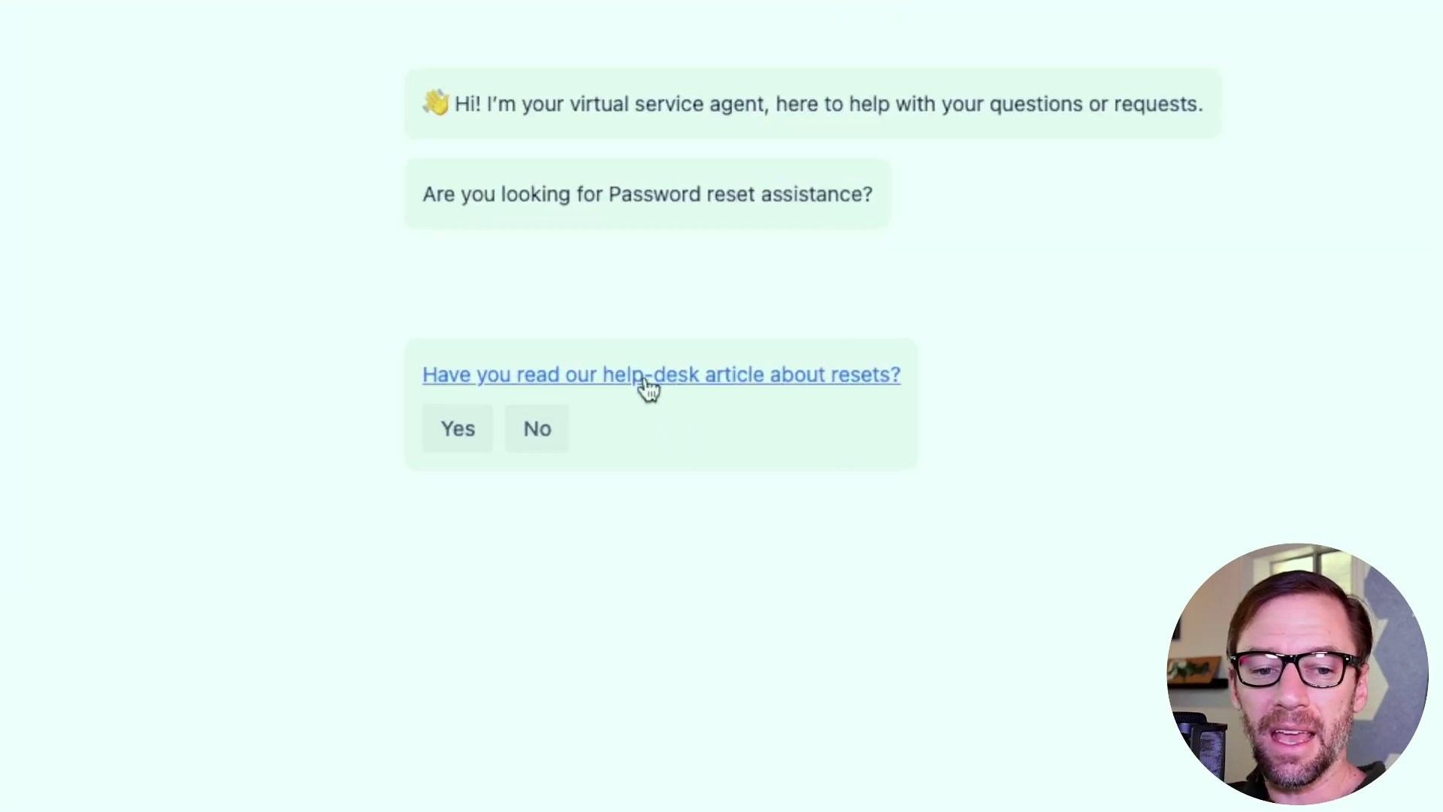
Answer No to having read the reset article and rate the support experience 4 - Good.
{"action": "mouse_move", "coordinate": [650, 385]}
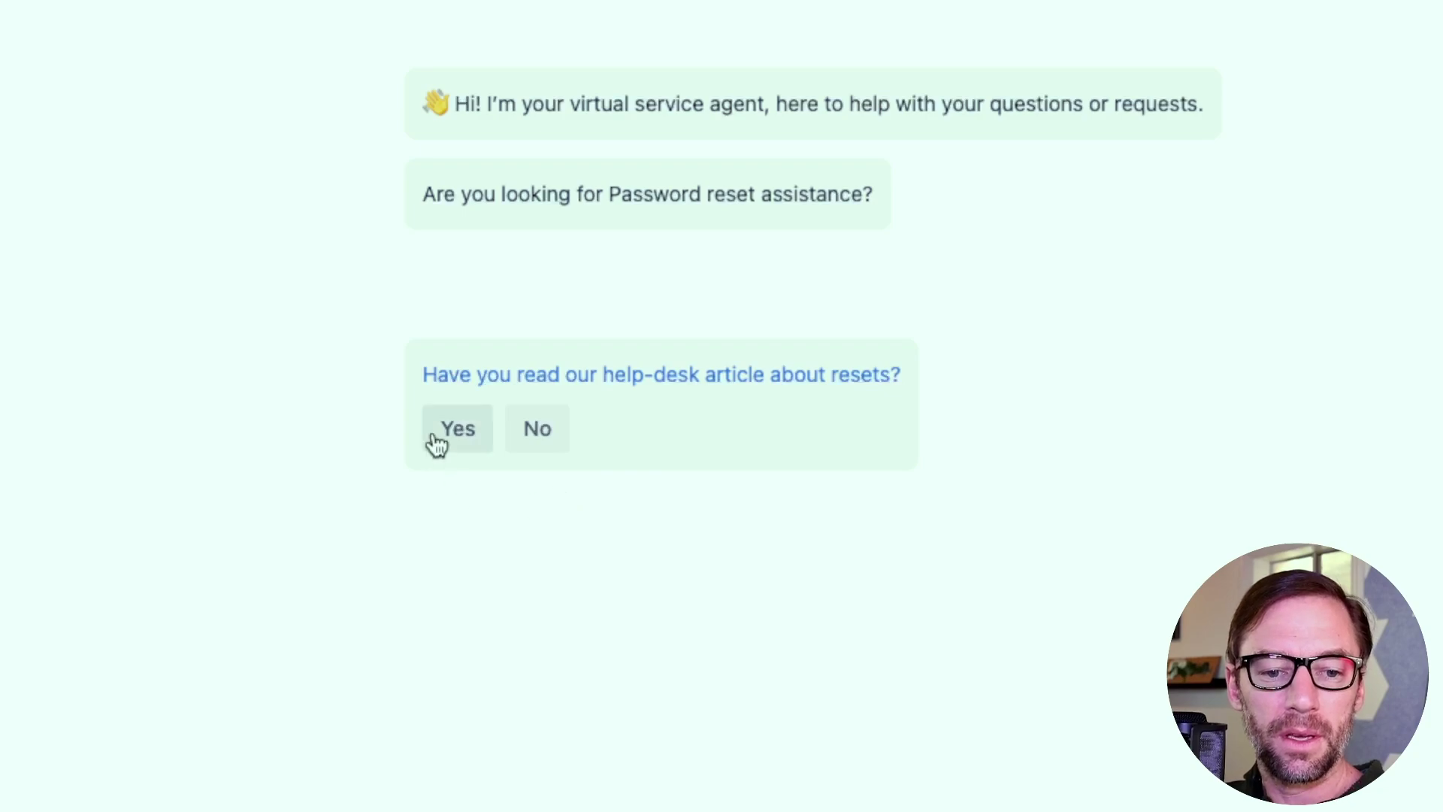
{"action": "left_click", "coordinate": [538, 440]}
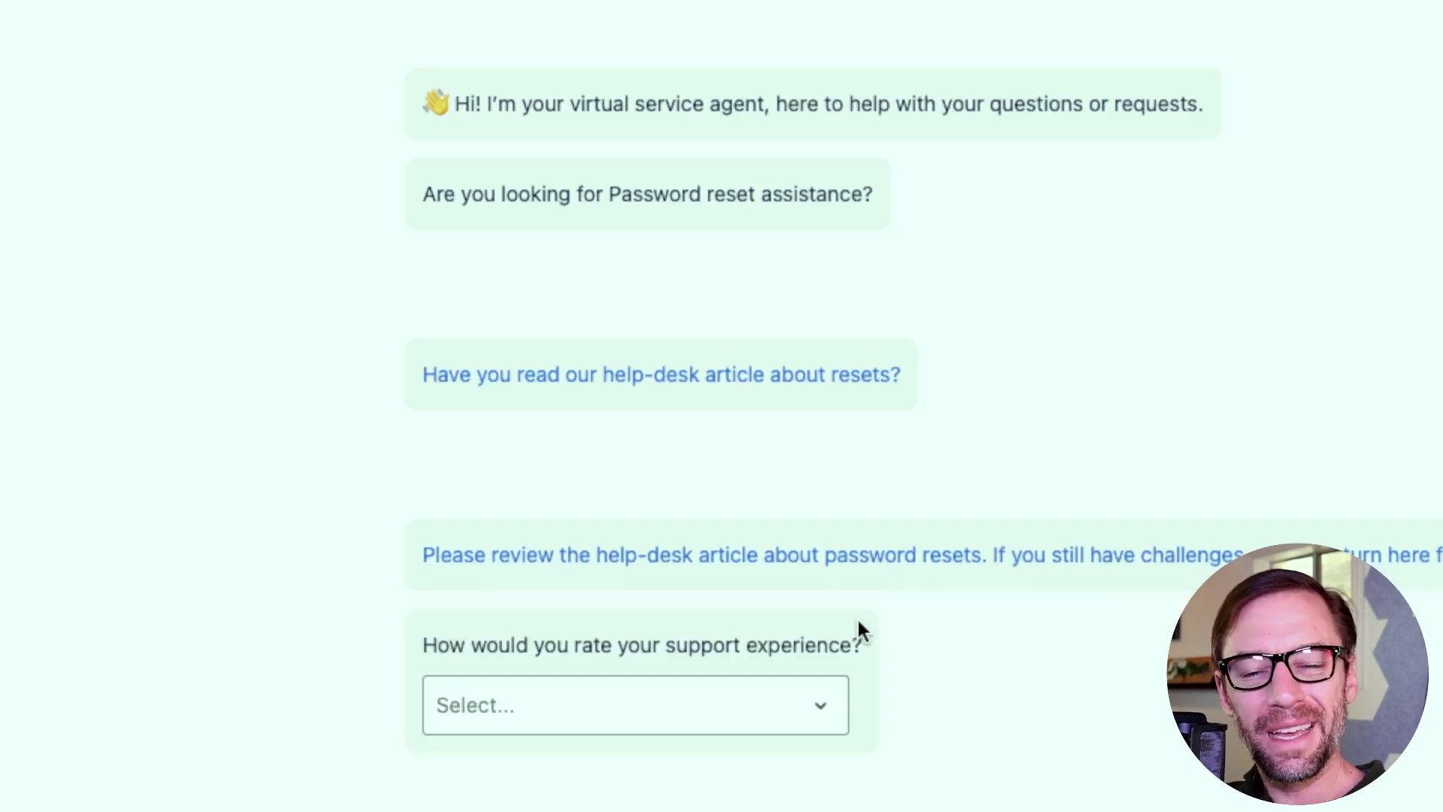
{"action": "left_click", "coordinate": [804, 695]}
{"action": "left_click", "coordinate": [765, 366]}
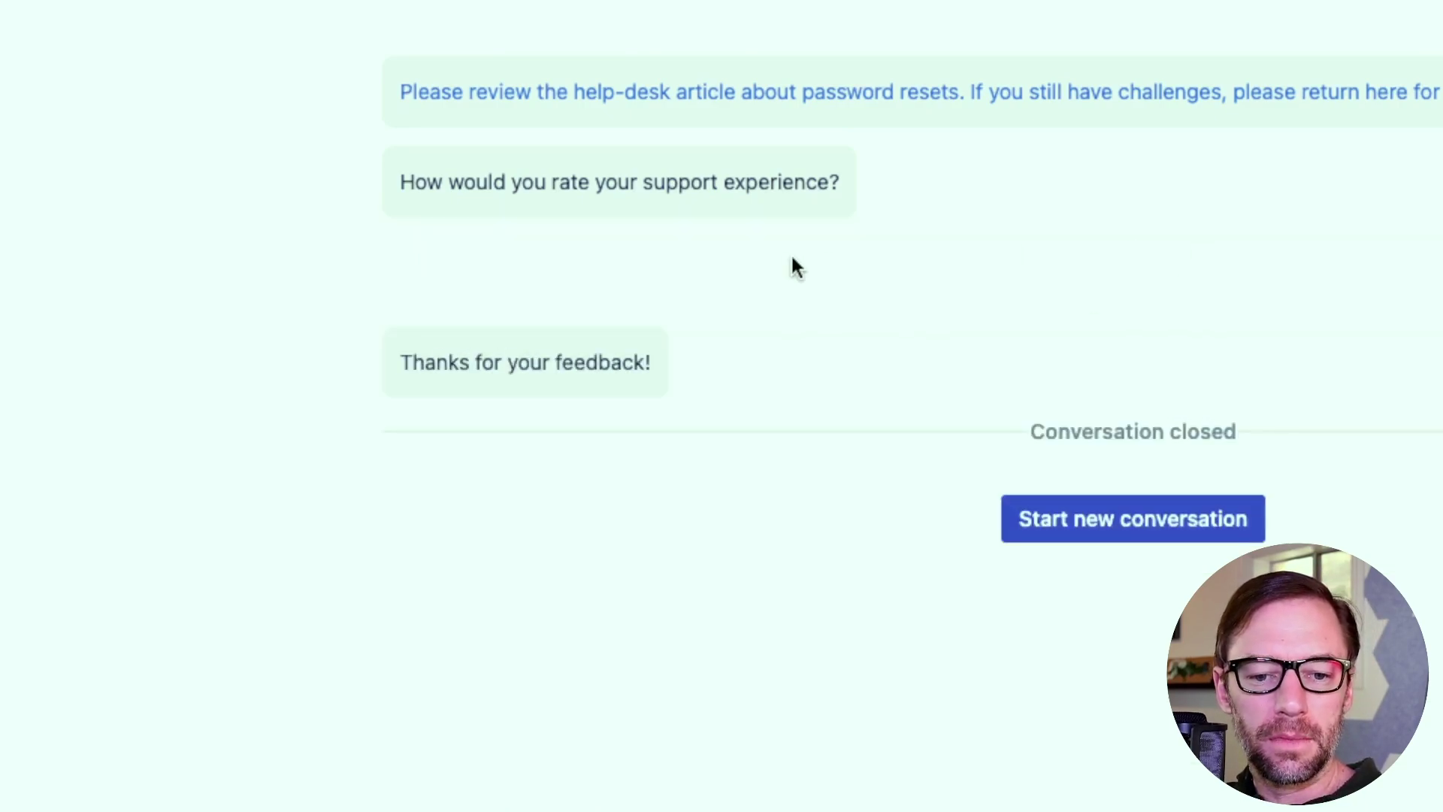
{"action": "left_click", "coordinate": [1215, 518]}
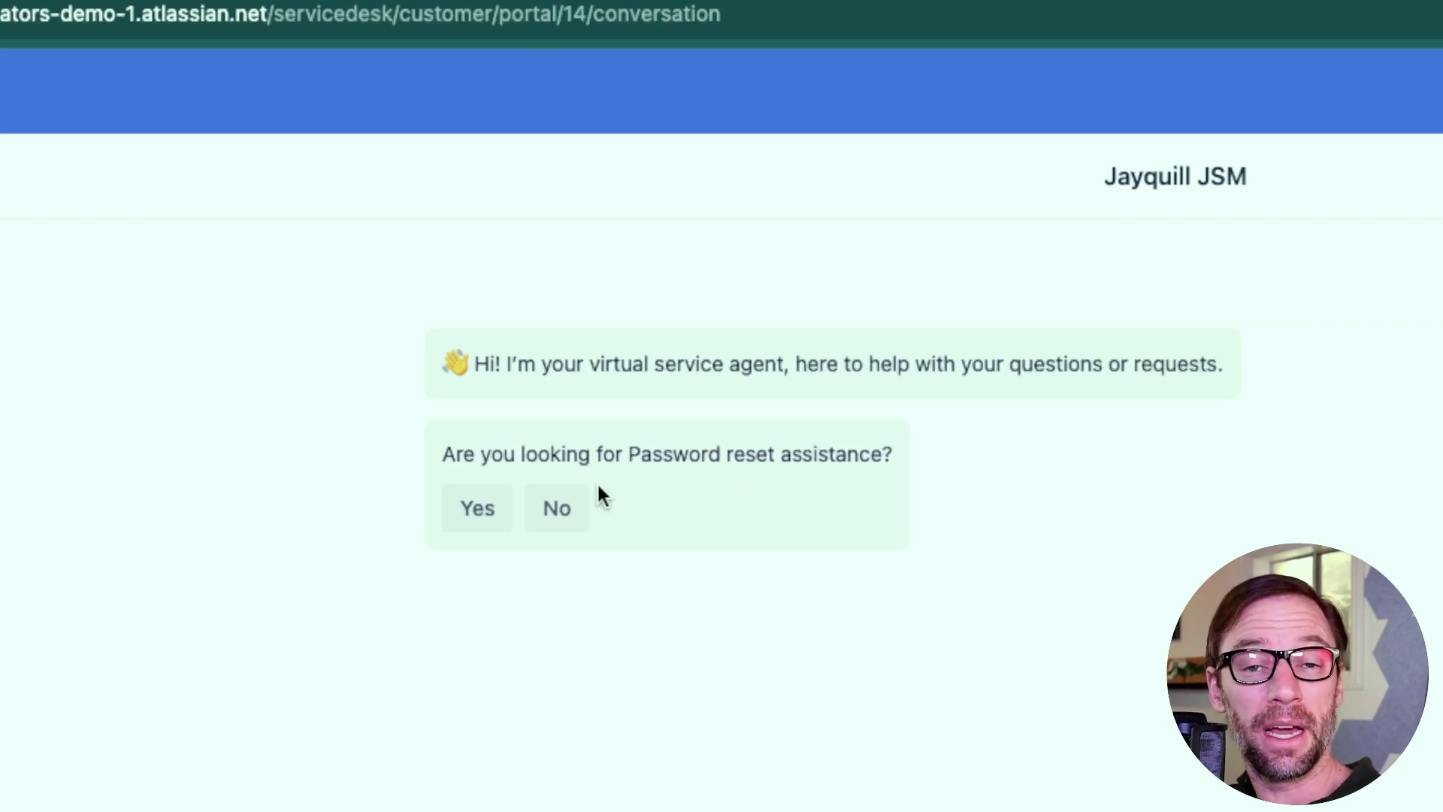
Accept reset help, confirm reading the article, pick team Tiger, and open the resulting JJ-5.
{"action": "left_click", "coordinate": [477, 521]}
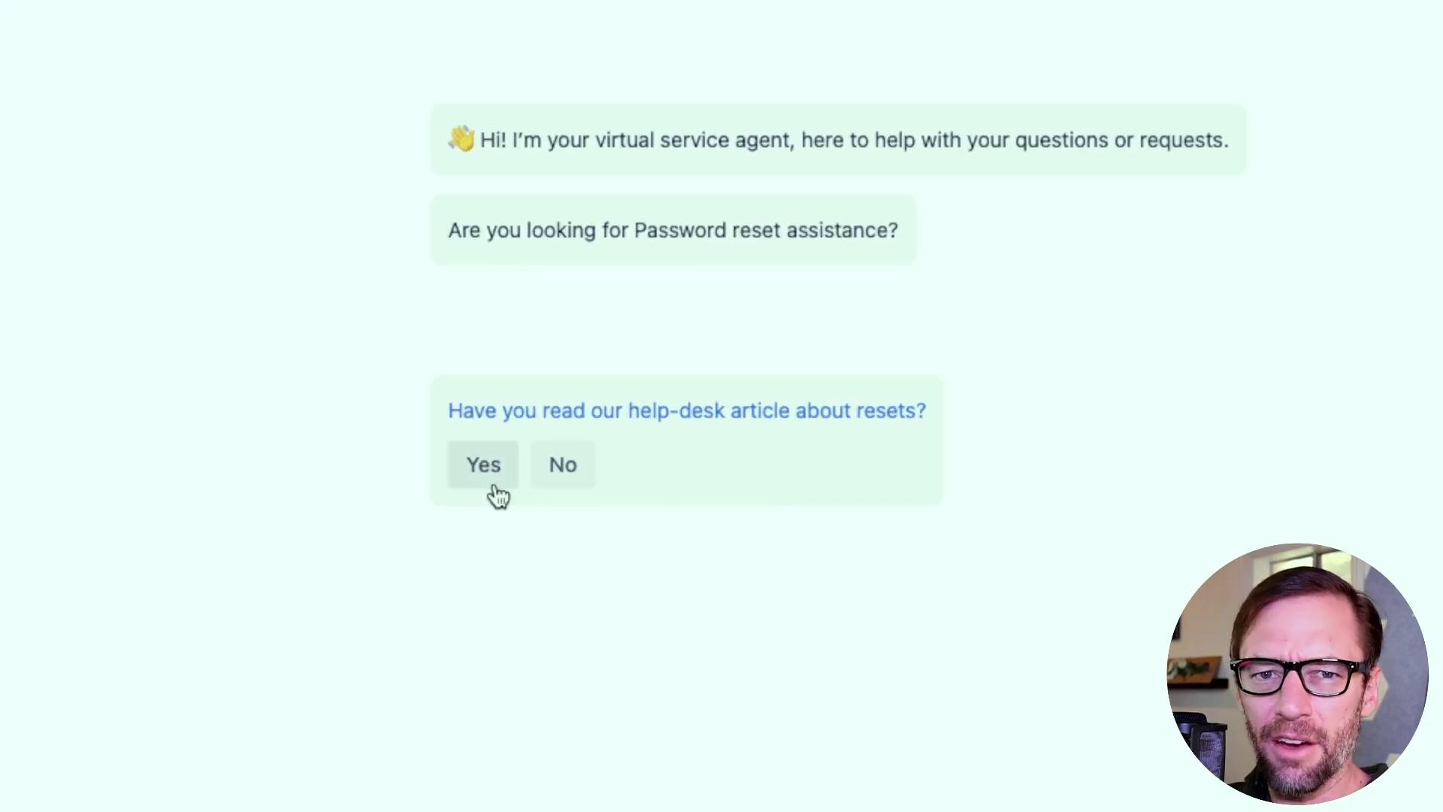
{"action": "left_click", "coordinate": [487, 470]}
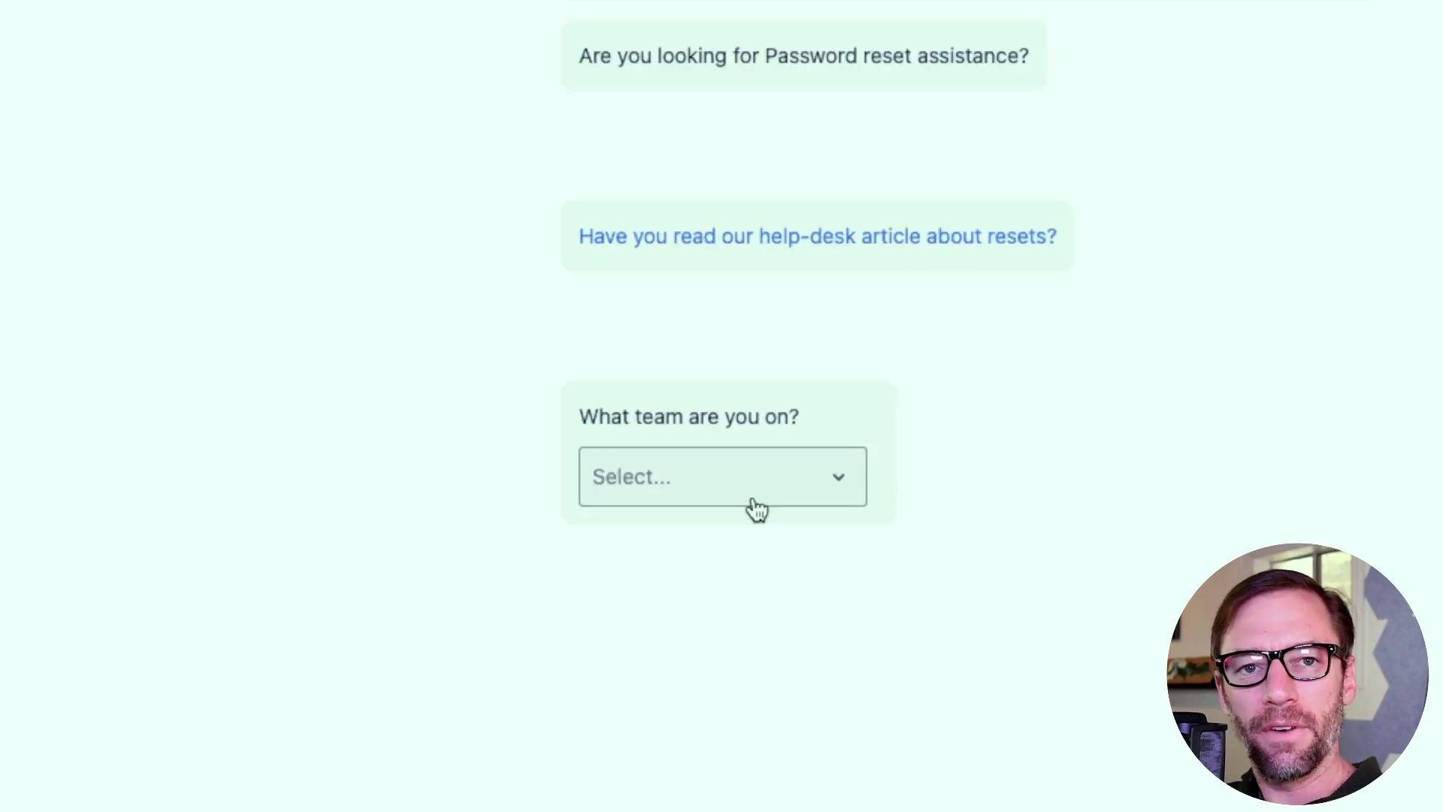
{"action": "left_click", "coordinate": [754, 501]}
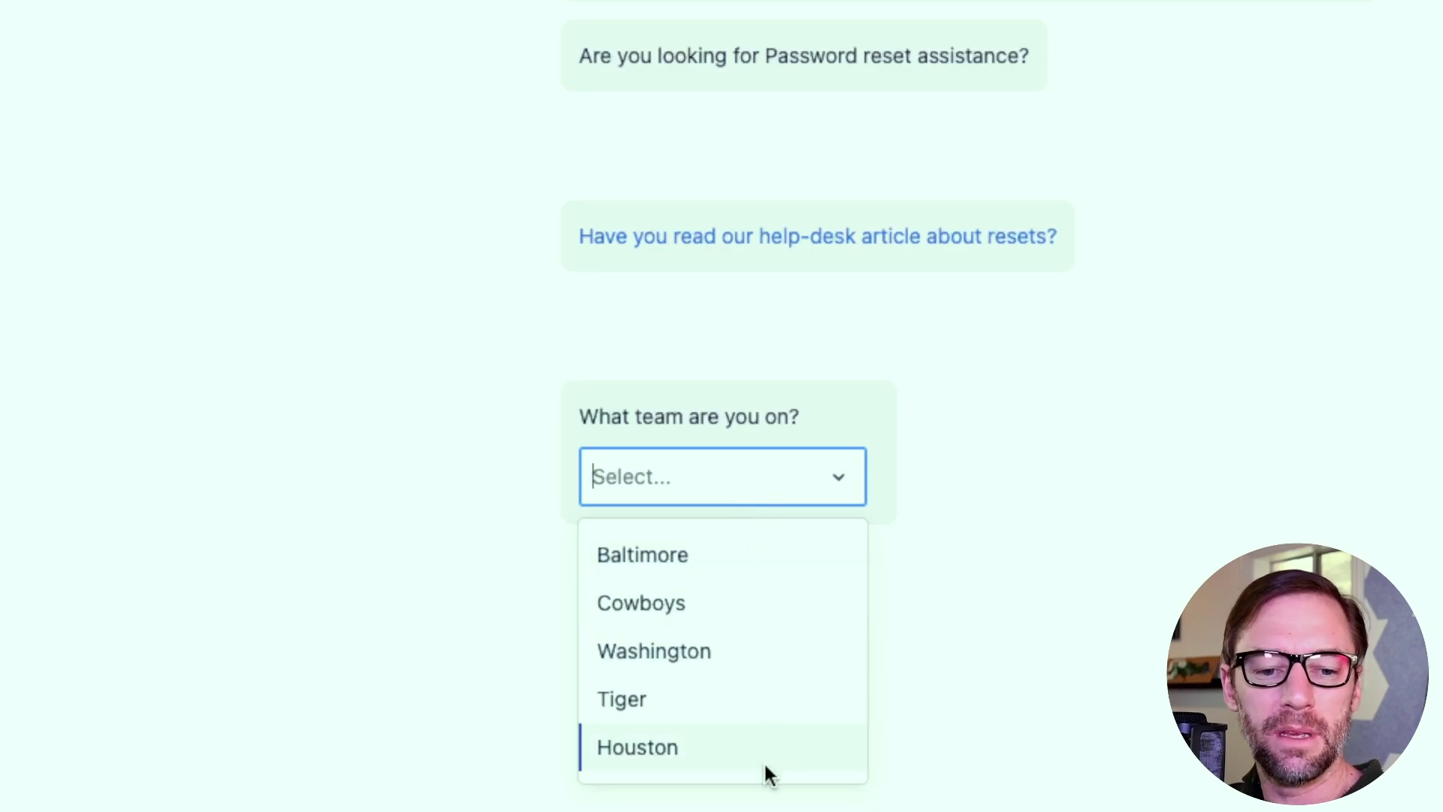
{"action": "left_click", "coordinate": [783, 707]}
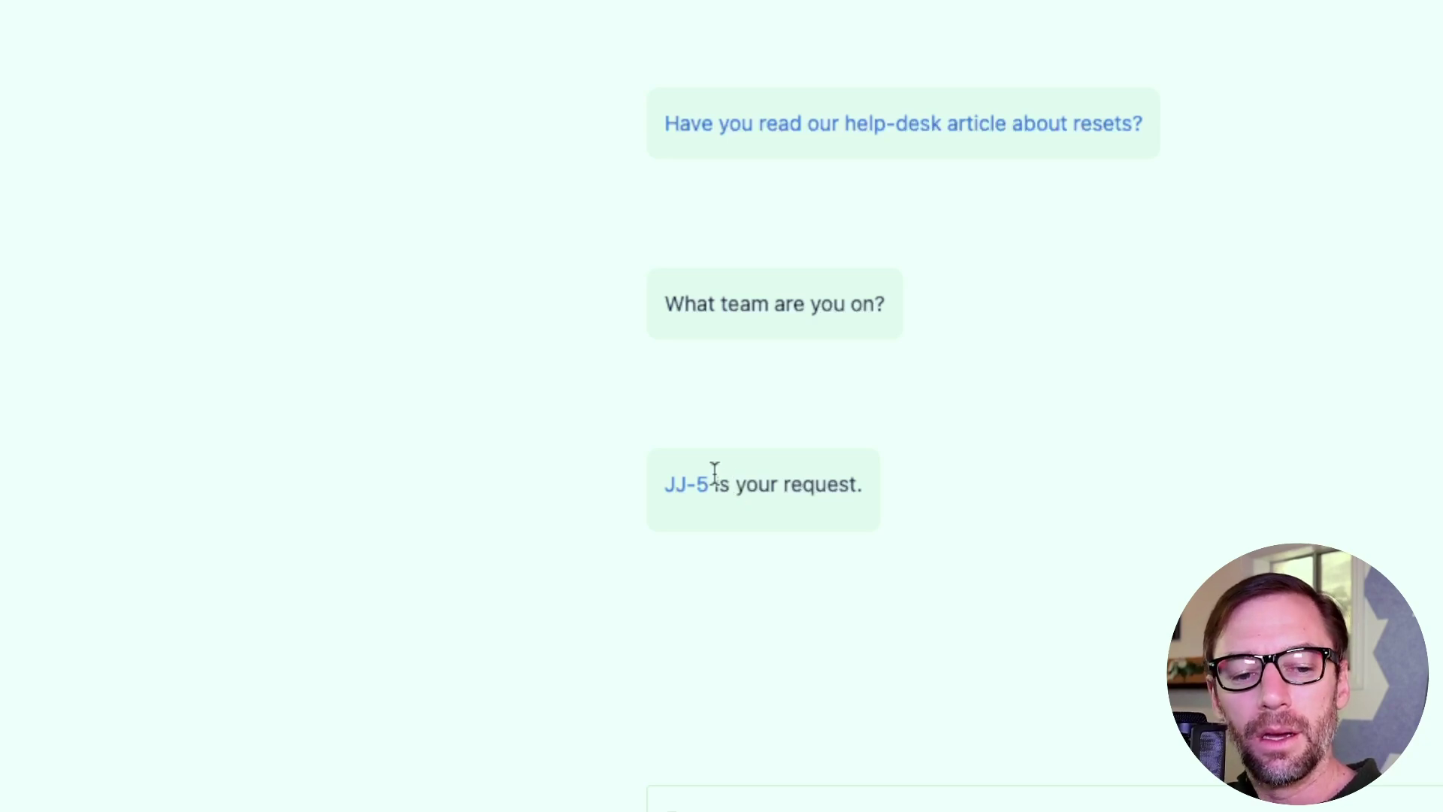
{"action": "left_click", "coordinate": [697, 485]}
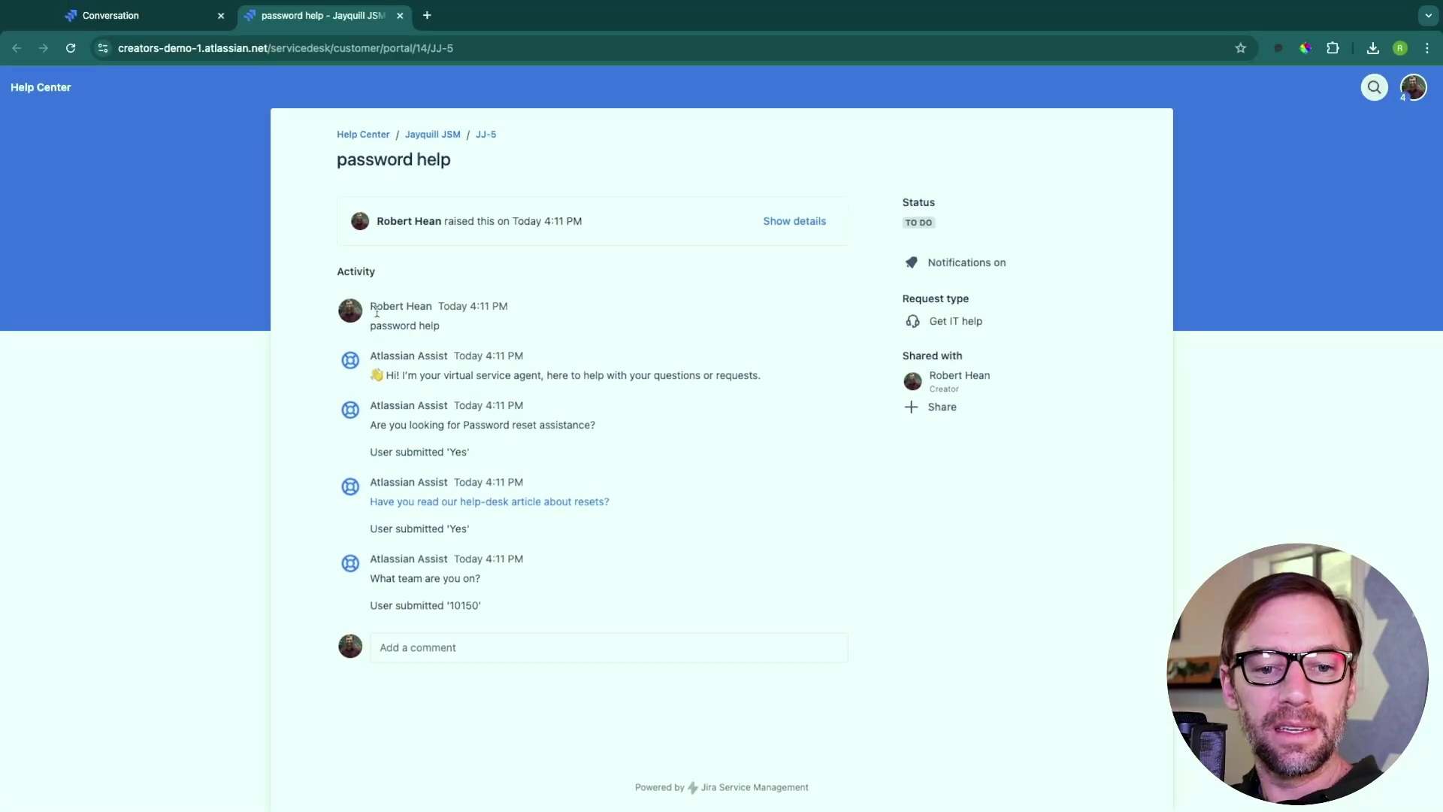
Open JJ-5 as a Jira issue and review its Activity comments and chat history.
{"action": "left_click_drag", "start_coordinate": [376, 306], "coordinate": [410, 308]}
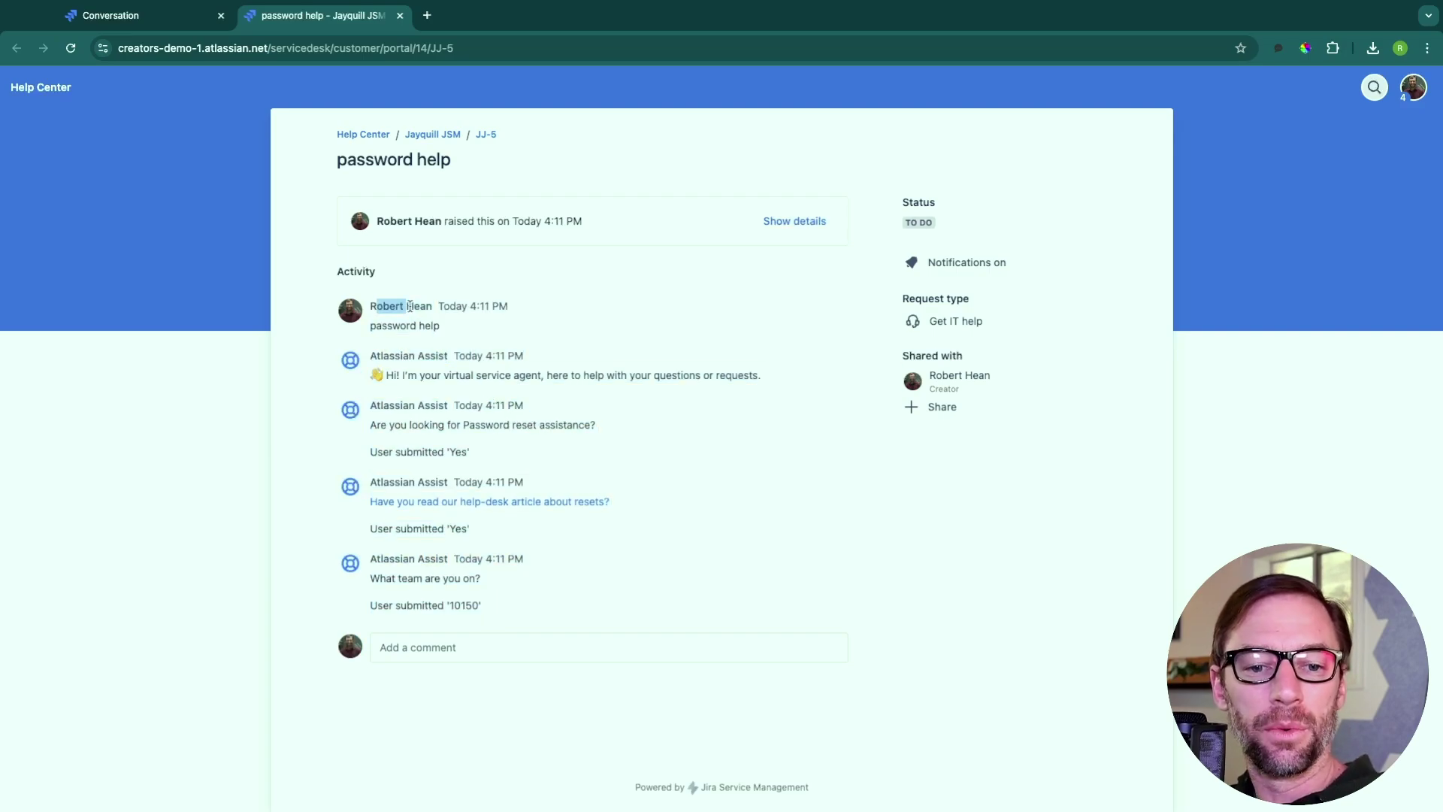
{"action": "left_click", "coordinate": [410, 306]}
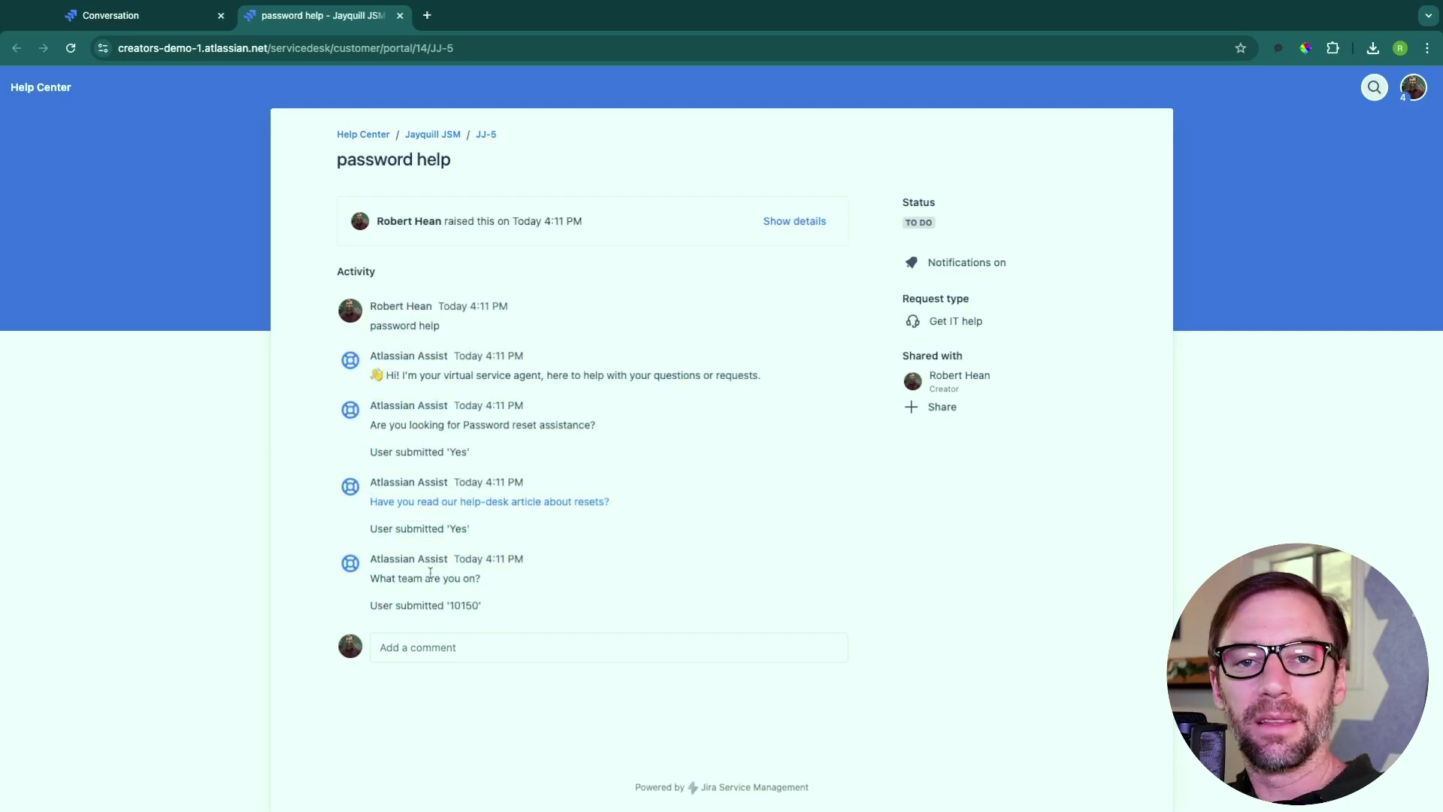
{"action": "left_click", "coordinate": [486, 134]}
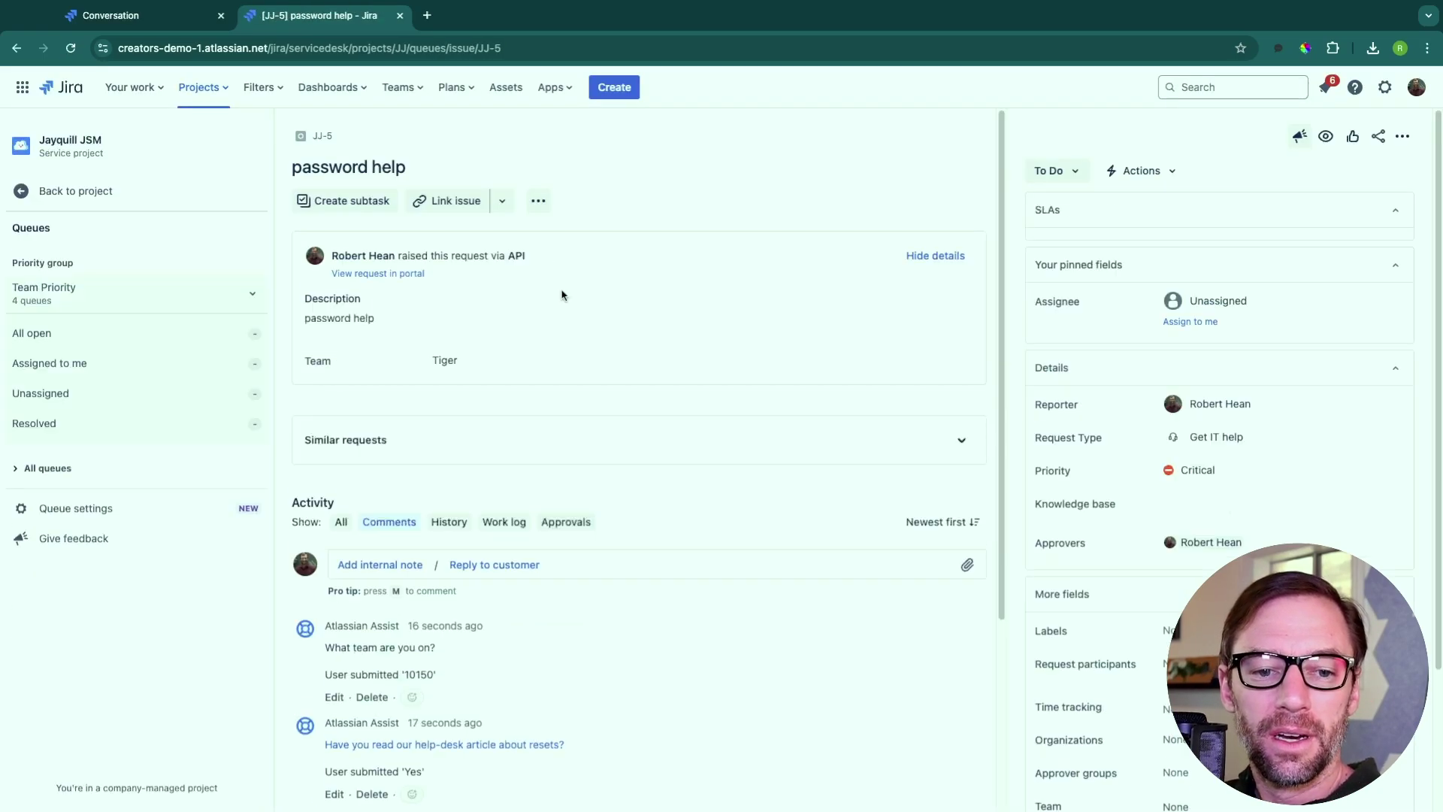
{"action": "scroll", "coordinate": [451, 245], "scroll_direction": "down", "scroll_amount": 4}
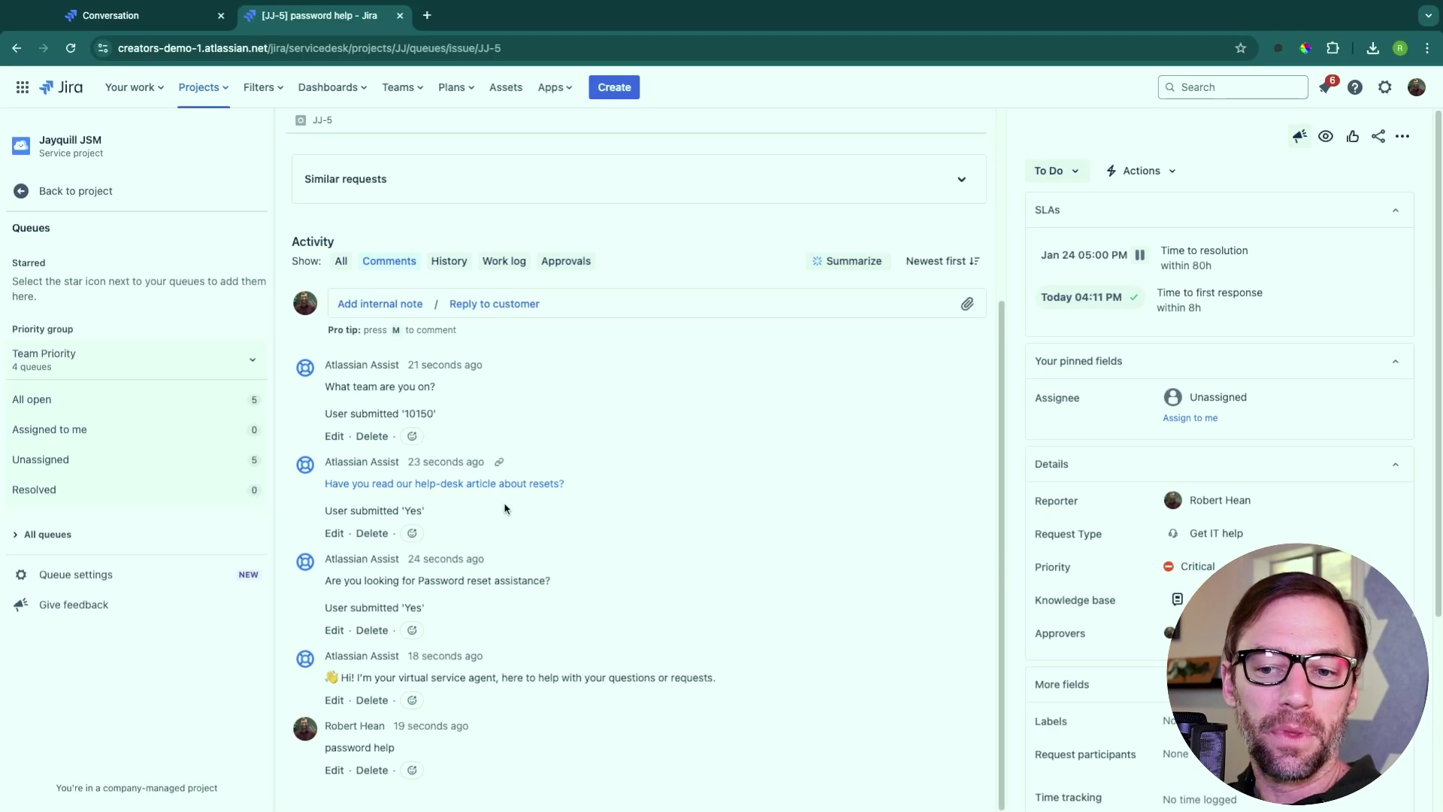
{"action": "scroll", "coordinate": [504, 509], "scroll_direction": "up", "scroll_amount": 3}
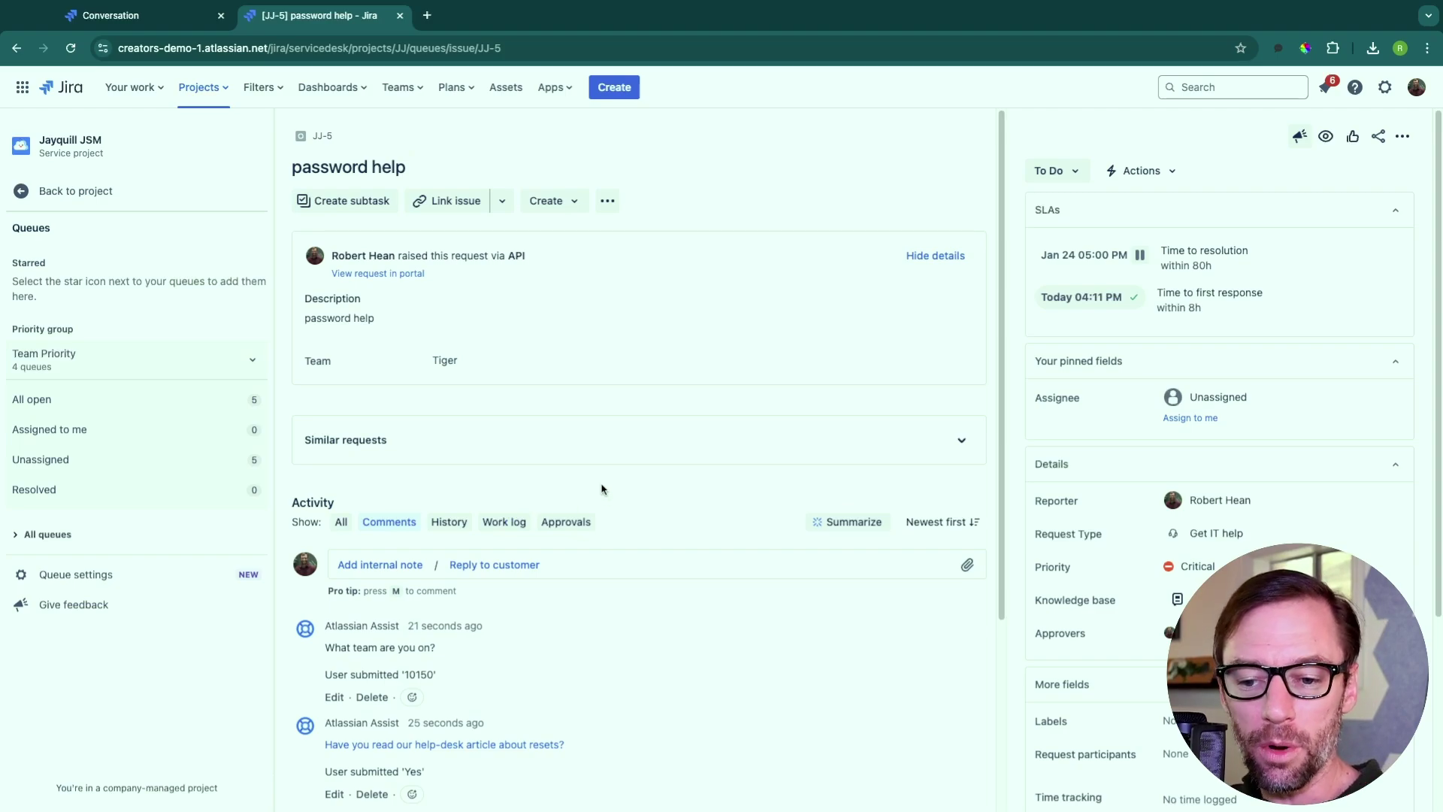
{"action": "scroll", "coordinate": [602, 490], "scroll_direction": "down", "scroll_amount": 3}
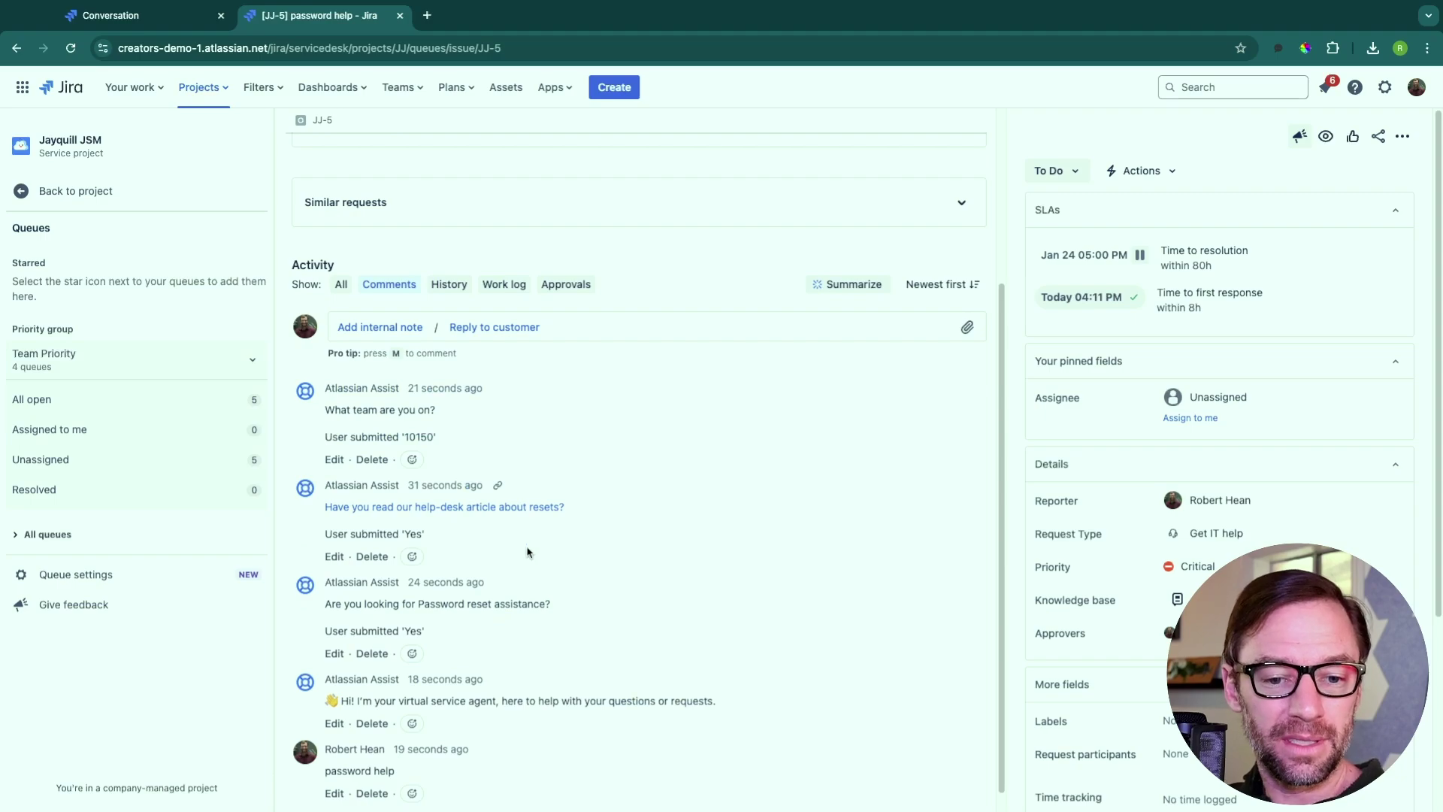
{"action": "scroll", "coordinate": [527, 553], "scroll_direction": "up", "scroll_amount": 3}
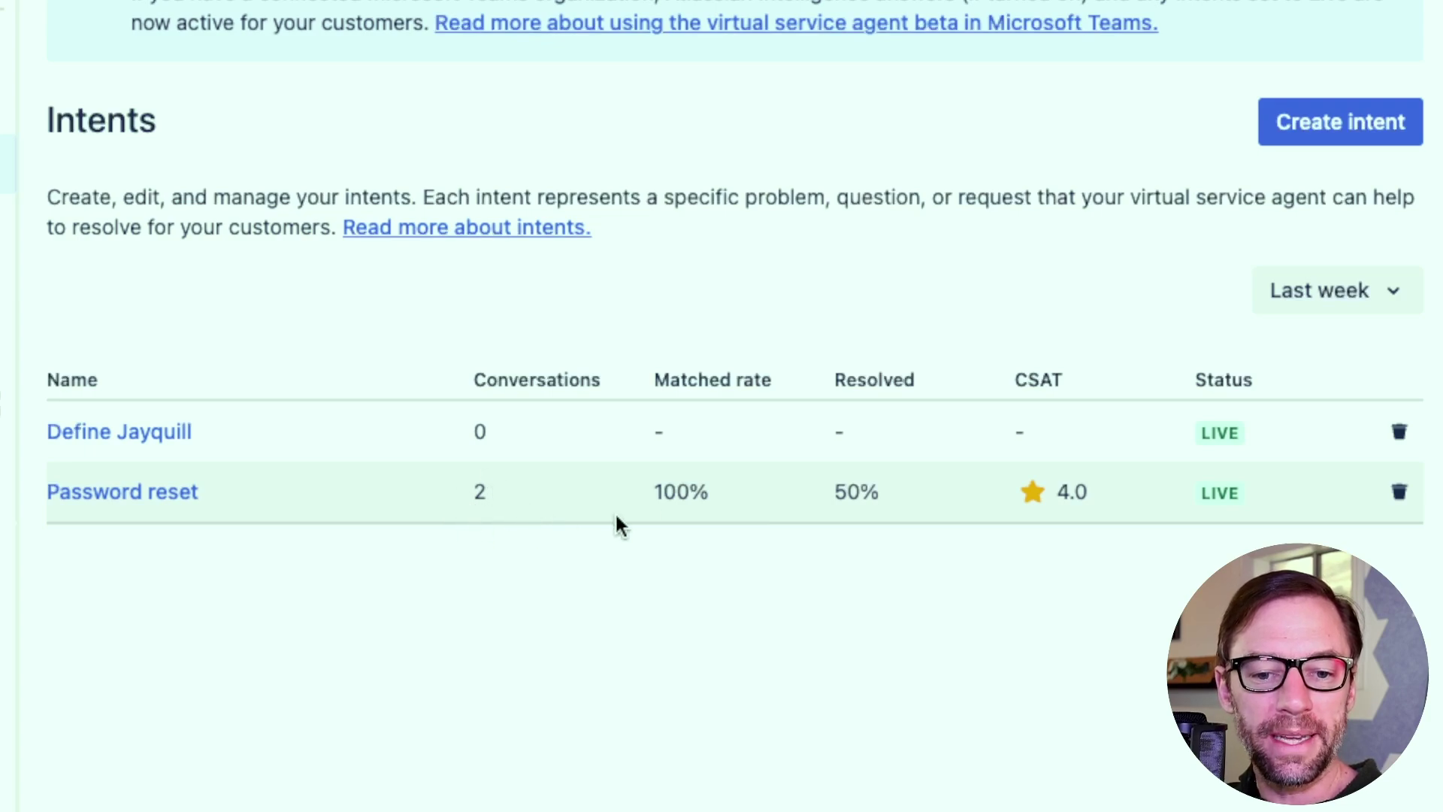
Highlight the 100% matched rate in the Password reset intent row.
{"action": "left_click_drag", "start_coordinate": [651, 493], "coordinate": [710, 493]}
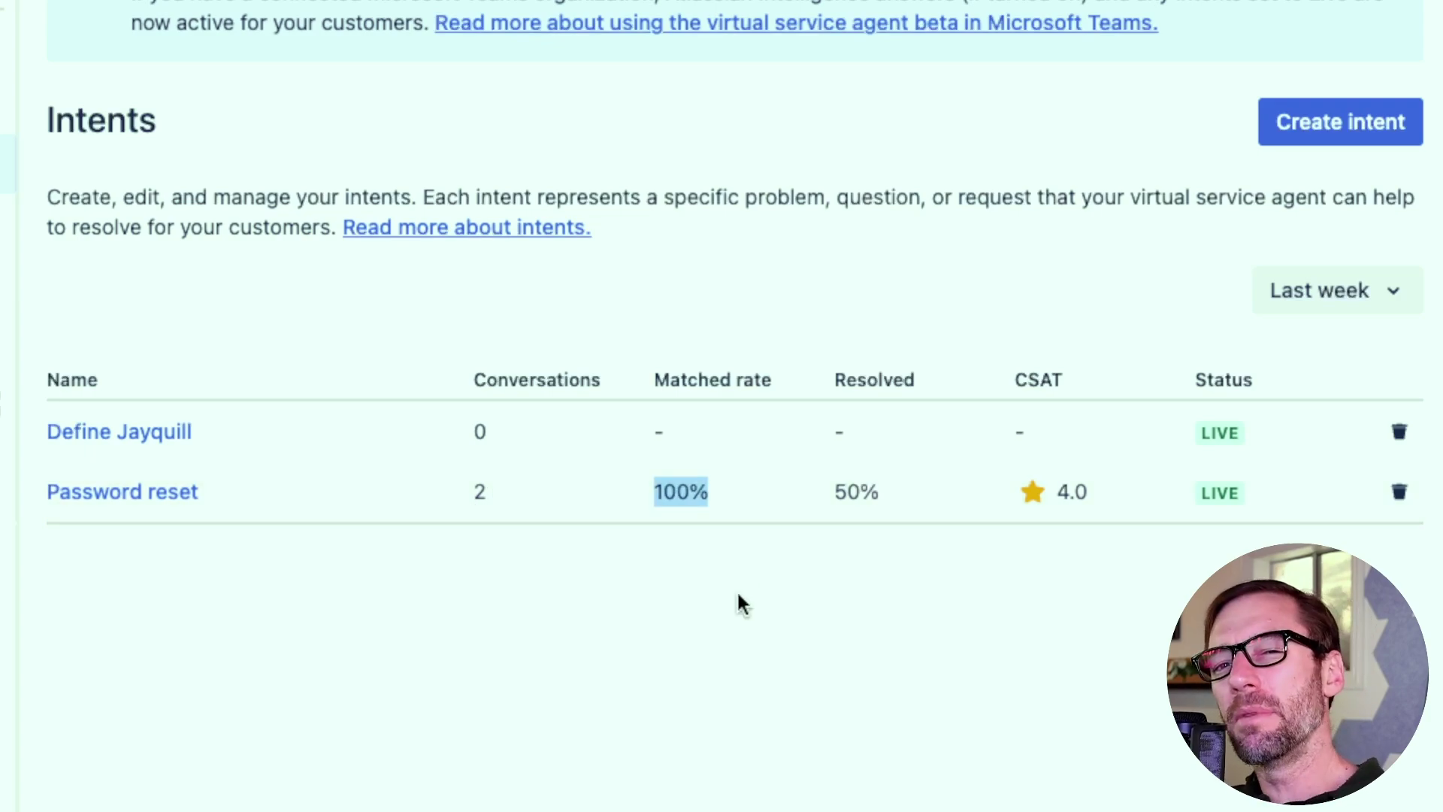
{"action": "left_click", "coordinate": [690, 496]}
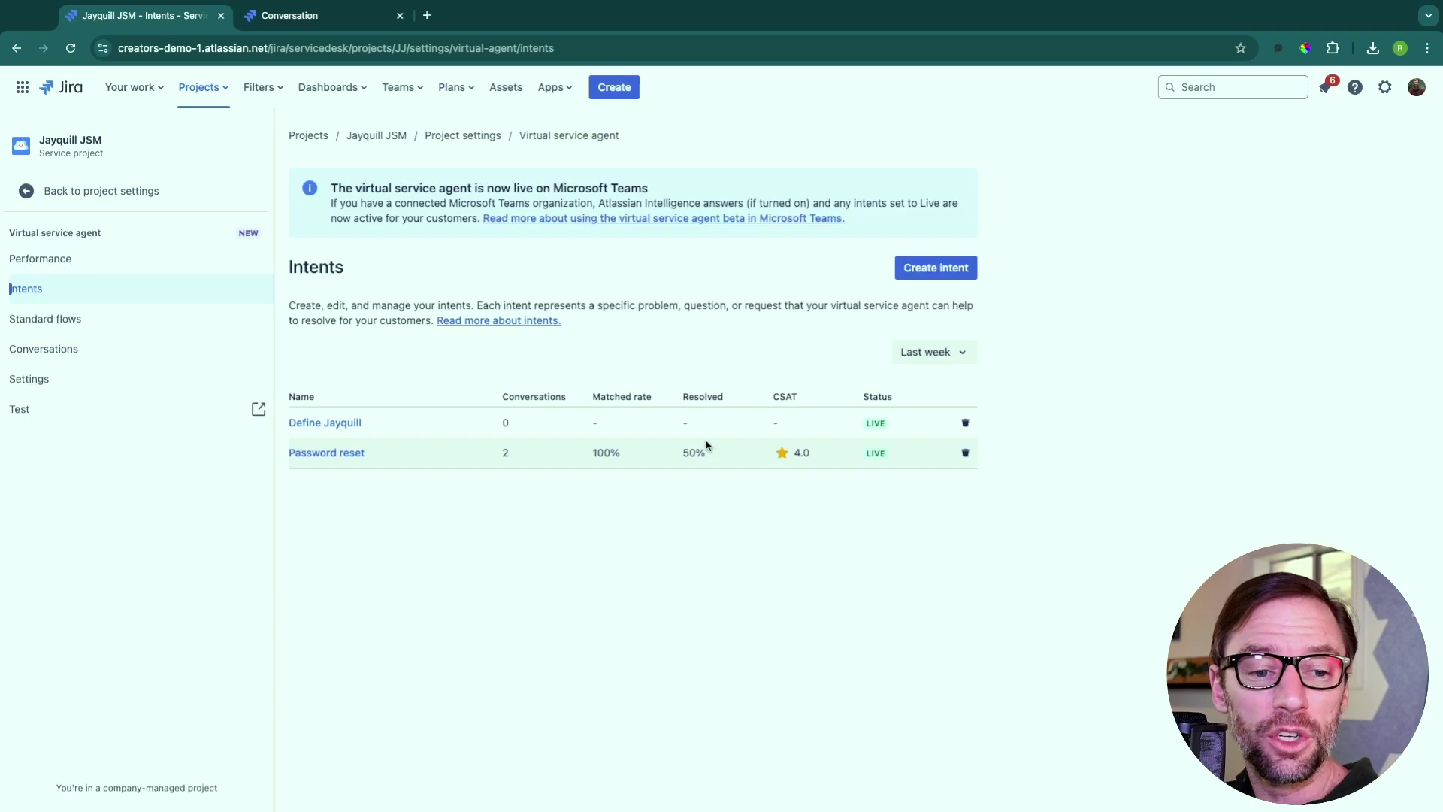
Open the virtual agent's Conversations list and inspect the ESCALATED password help chat.
{"action": "left_click", "coordinate": [162, 354]}
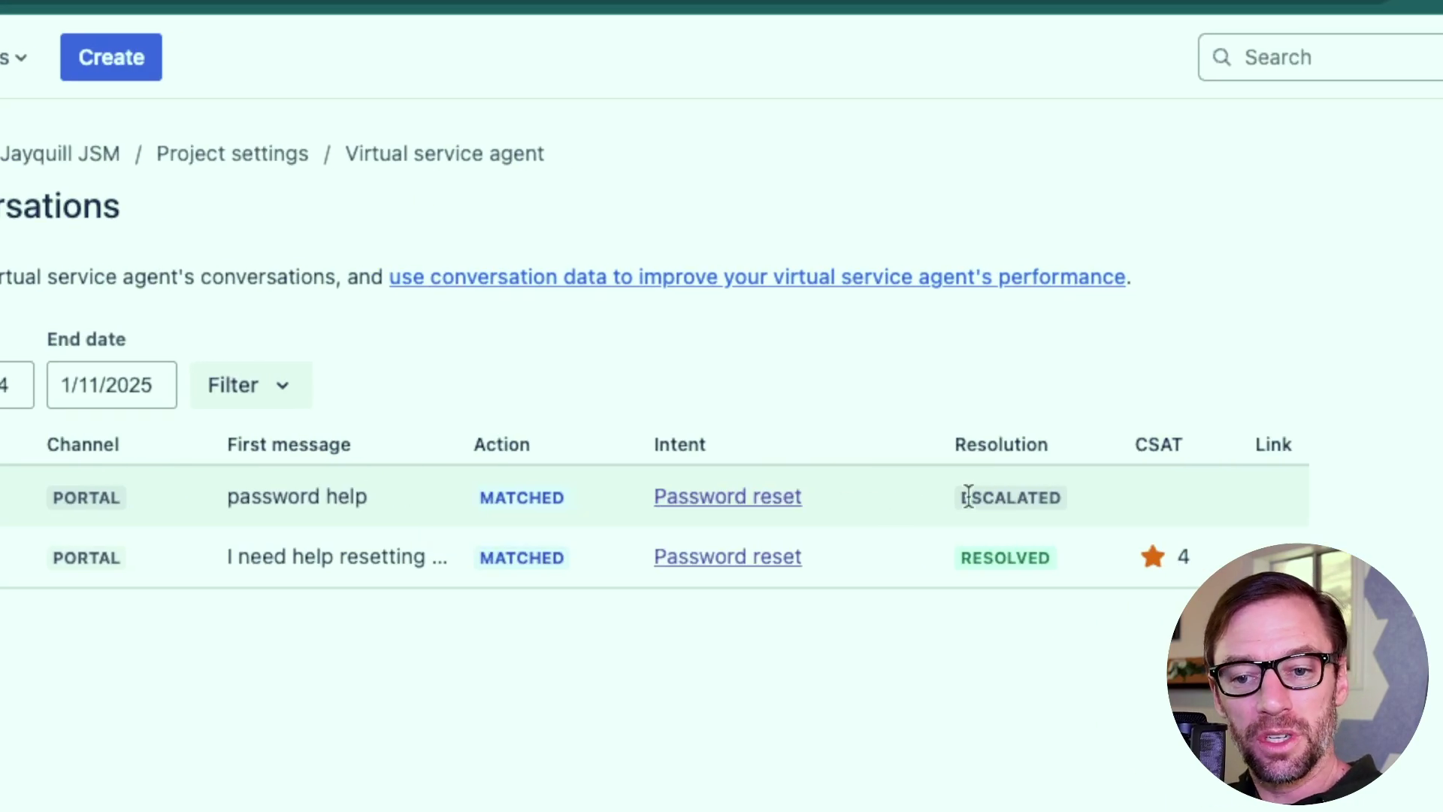
{"action": "mouse_move", "coordinate": [1010, 490]}
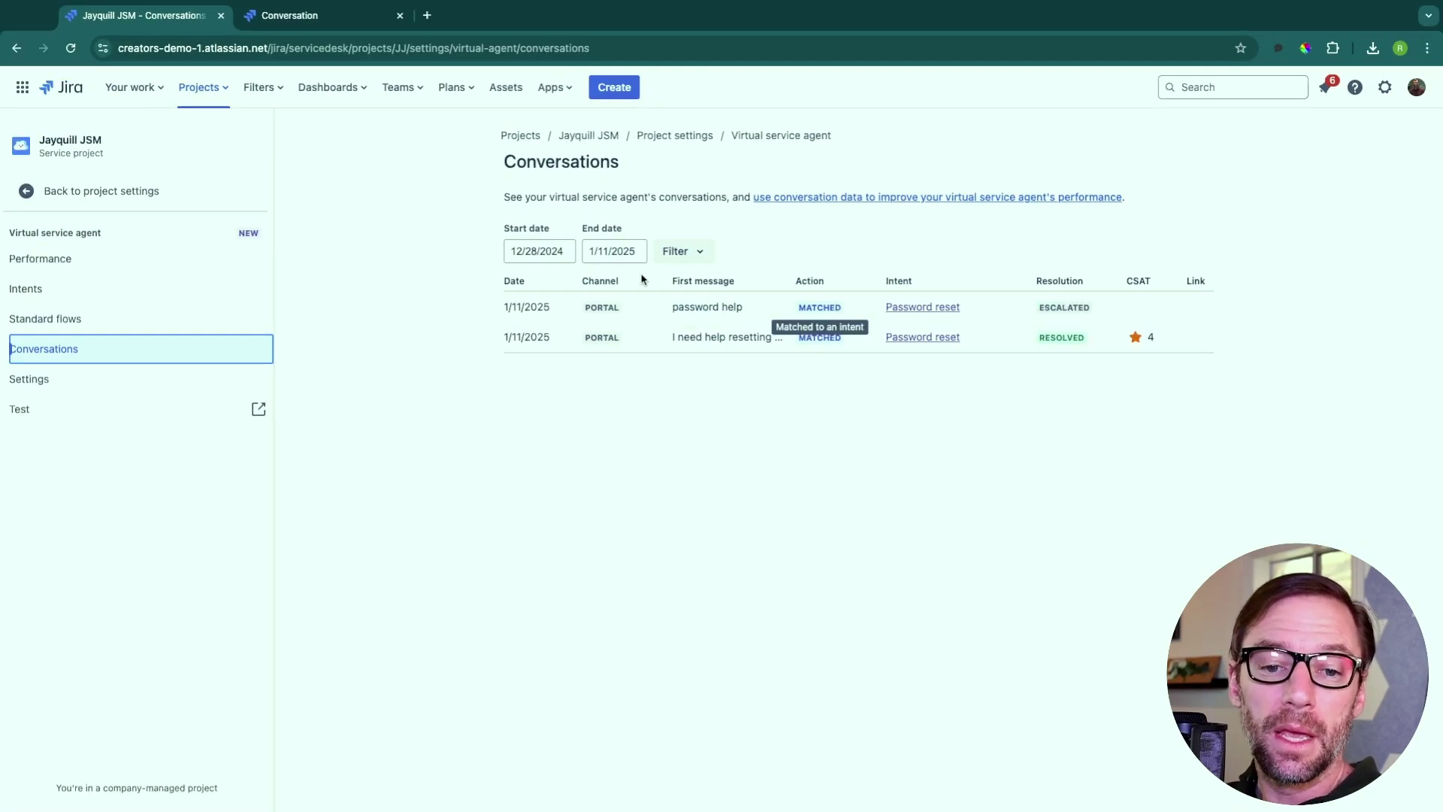